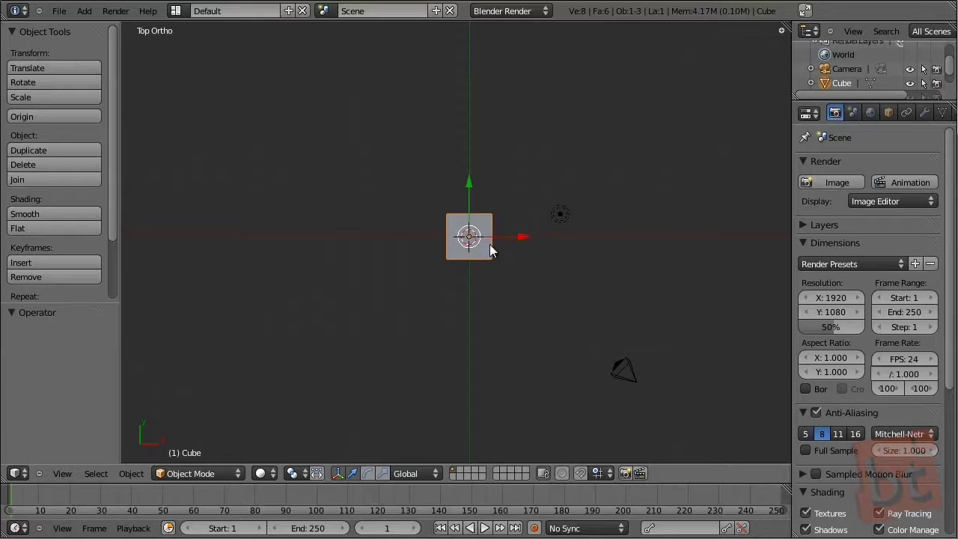
# Add an Empty at the scene's centre and enlarge its arrows display size to 2.61.
pyautogui.hotkey('shift', 'a')
pyautogui.click(465, 355)
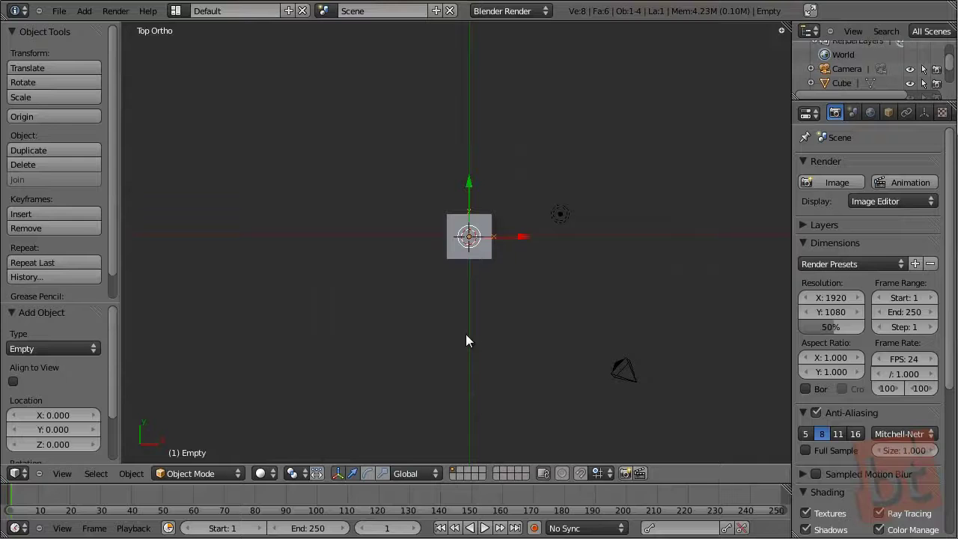
pyautogui.click(889, 110)
pyautogui.click(925, 112)
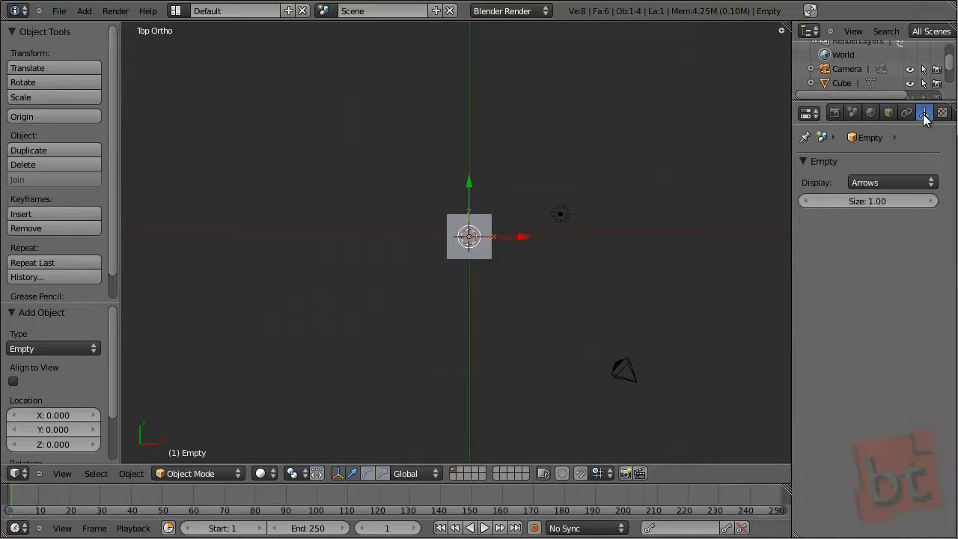
pyautogui.moveTo(858, 202); pyautogui.dragTo(38, 200)
# Parent the camera to the Empty using the Object parenting option.
pyautogui.rightClick(629, 366)
pyautogui.keyDown('shift'); pyautogui.rightClick(537, 239); pyautogui.keyUp('shift')
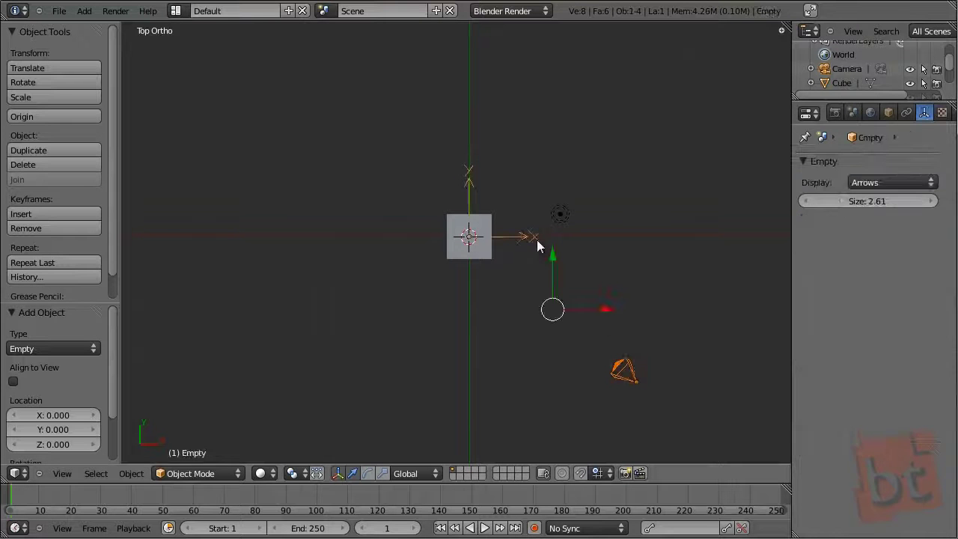
pyautogui.hotkey('ctrl', 'p')
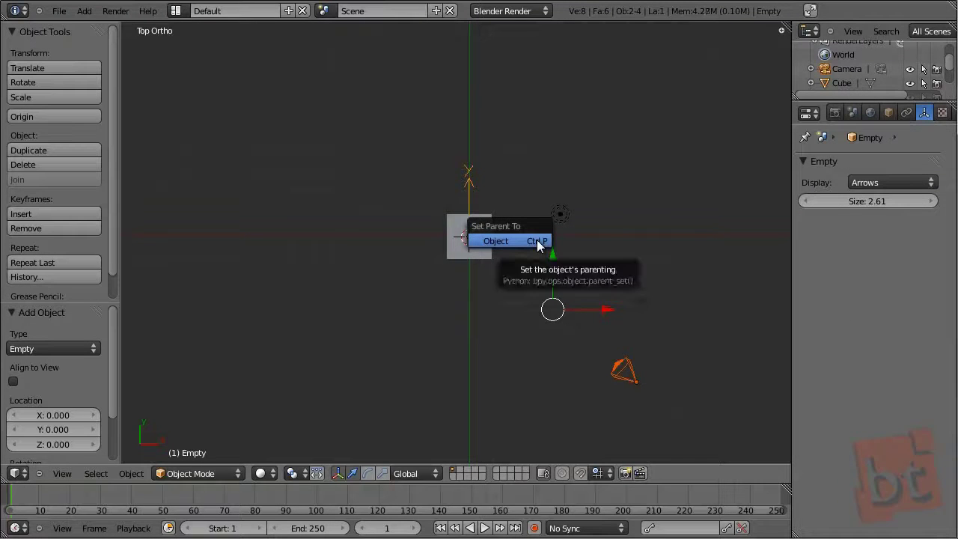
pyautogui.click(537, 240)
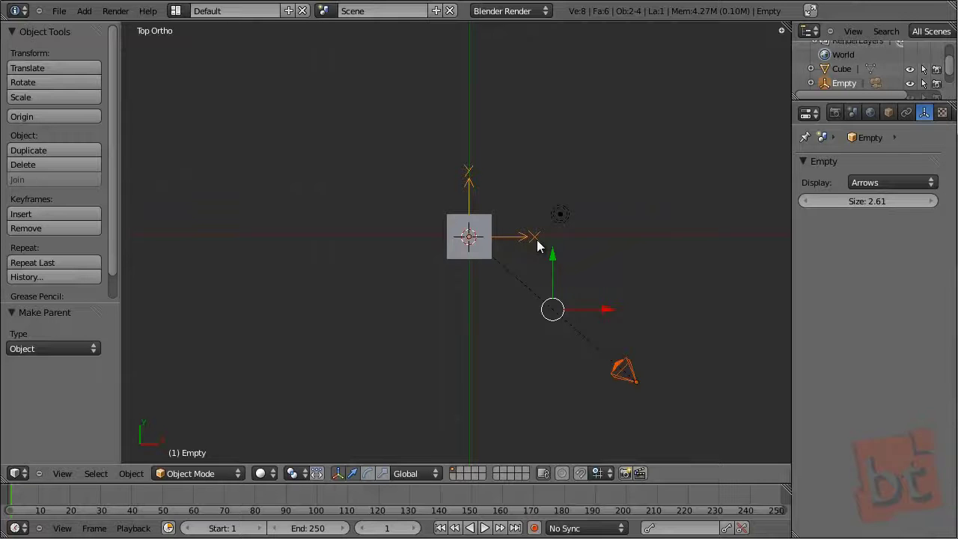
# Select only the Empty and insert a Rotation keyframe for it at frame 1.
pyautogui.rightClick(526, 241)
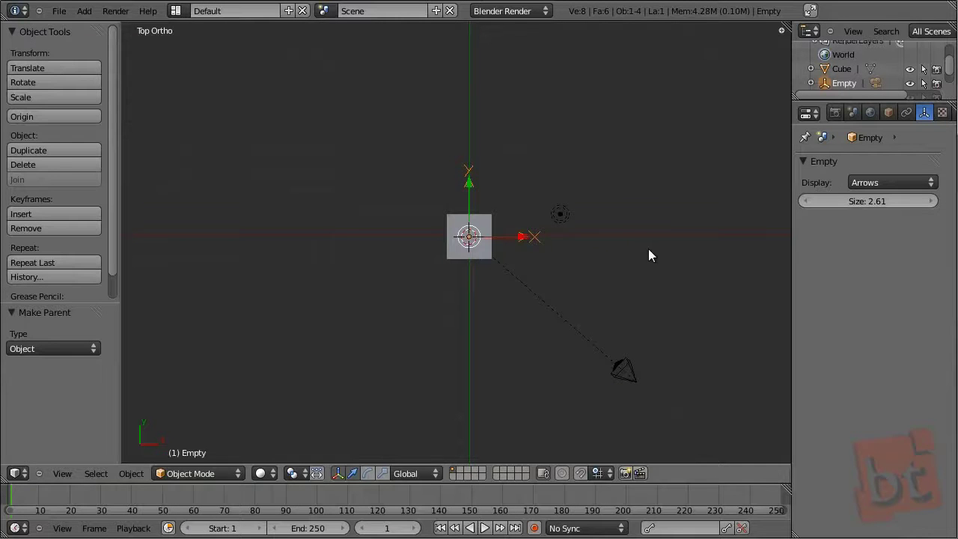
pyautogui.press('r')
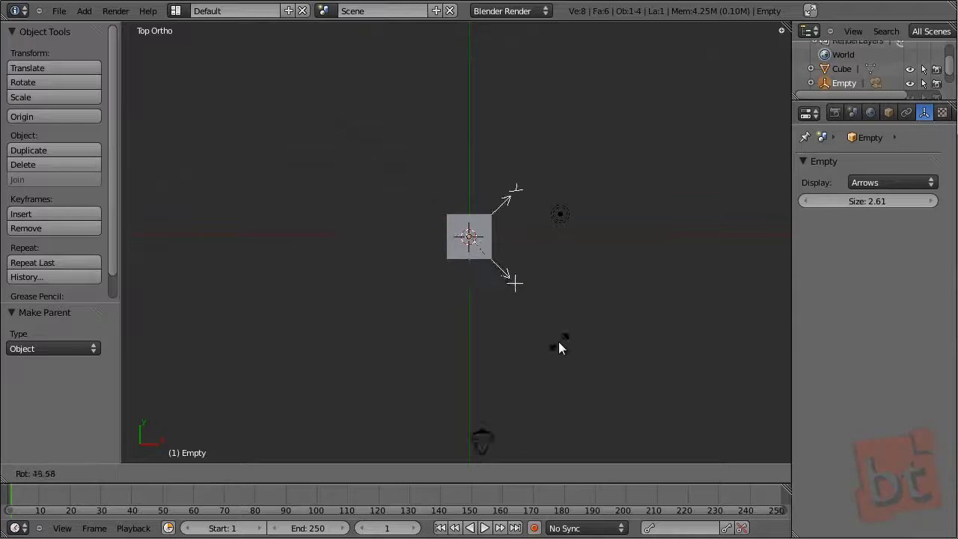
pyautogui.press('Escape')
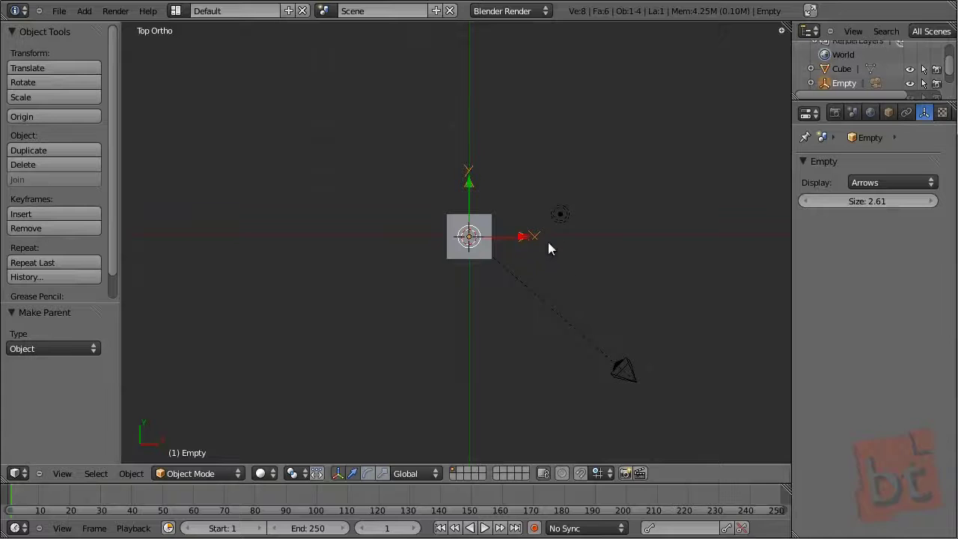
pyautogui.press('i')
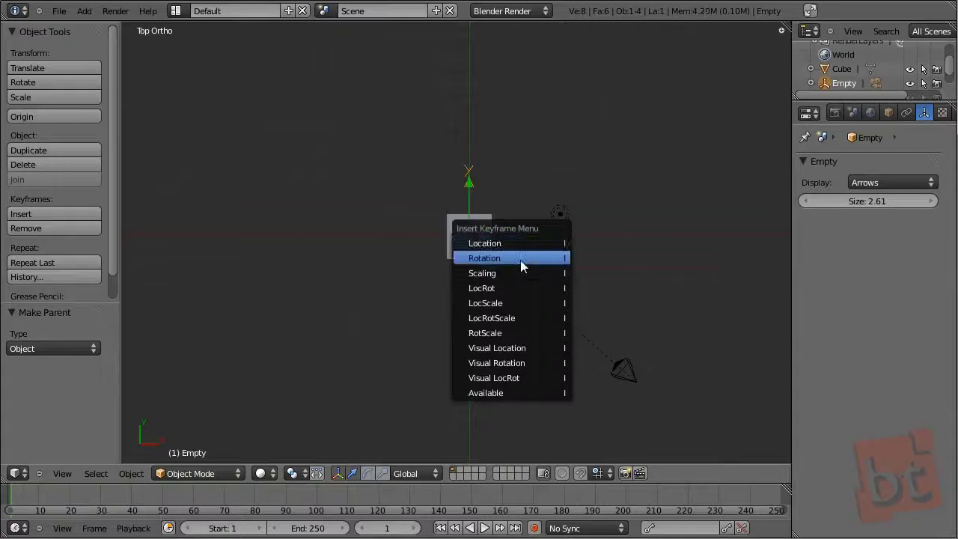
pyautogui.click(551, 259)
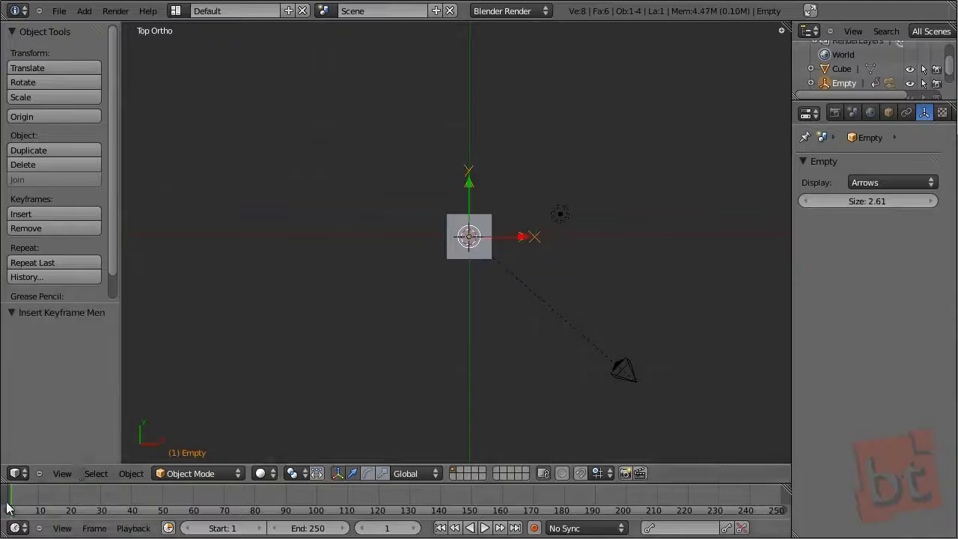
# At frame 200, rotate the Empty by -360 degrees in top view and insert a Rotation keyframe.
pyautogui.moveTo(32, 495); pyautogui.dragTo(367, 485)
pyautogui.moveTo(483, 487); pyautogui.dragTo(628, 495)
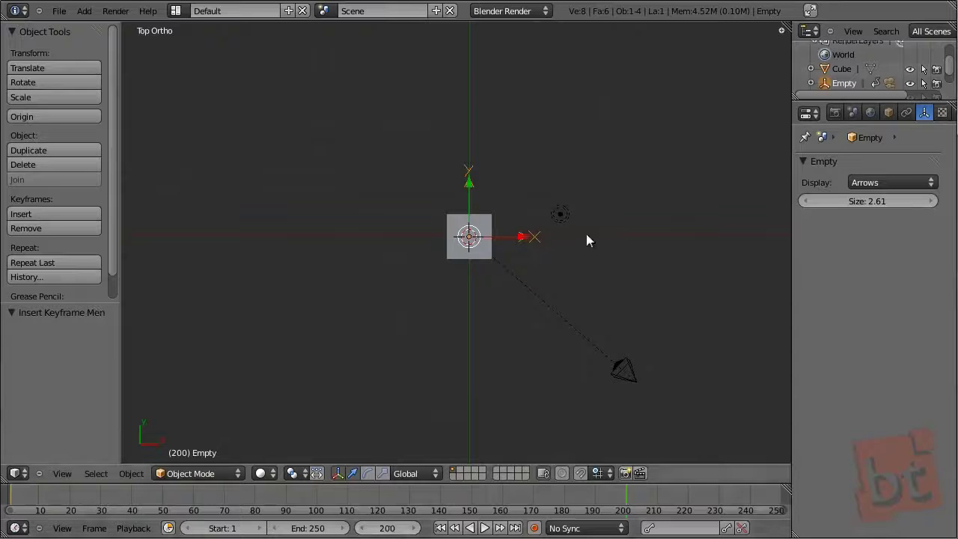
pyautogui.press('r')
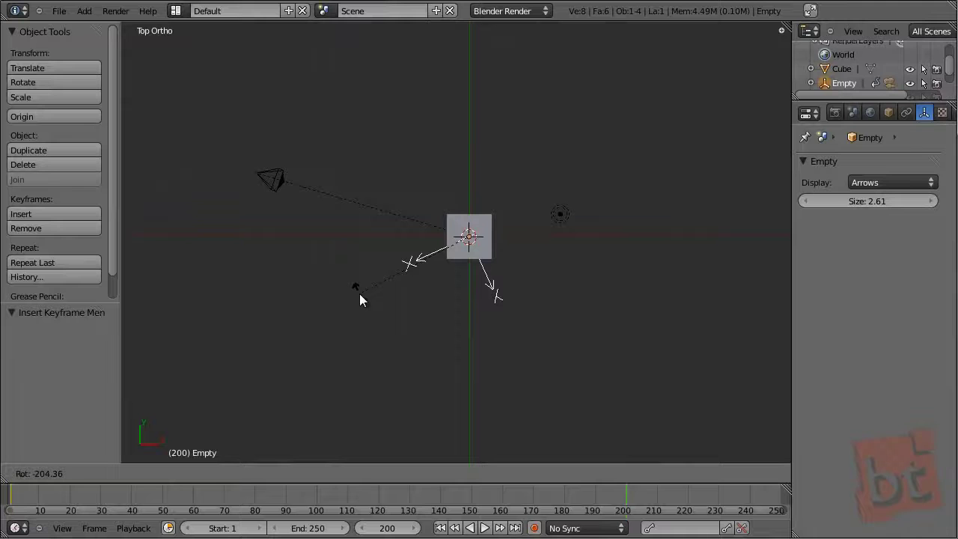
pyautogui.write('-30')
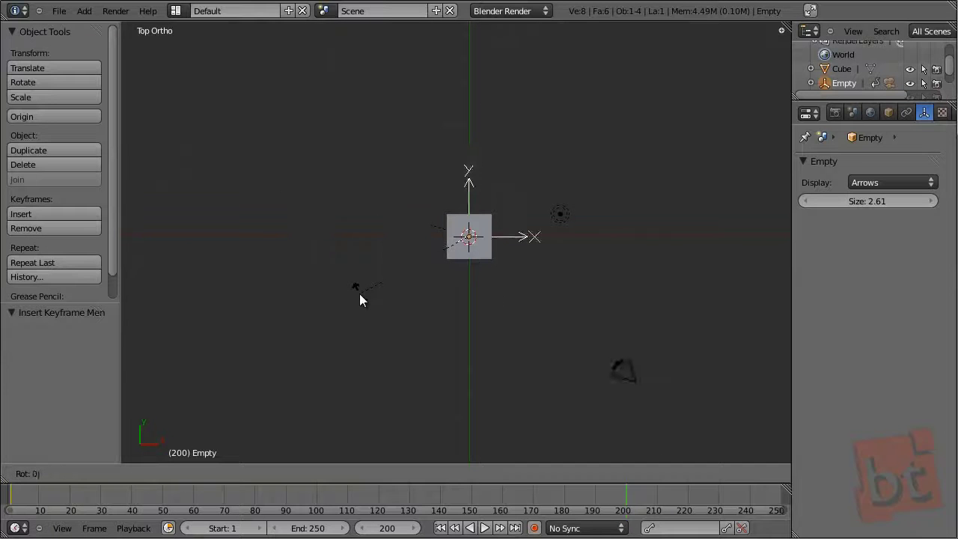
pyautogui.write('60')
pyautogui.press('Return')
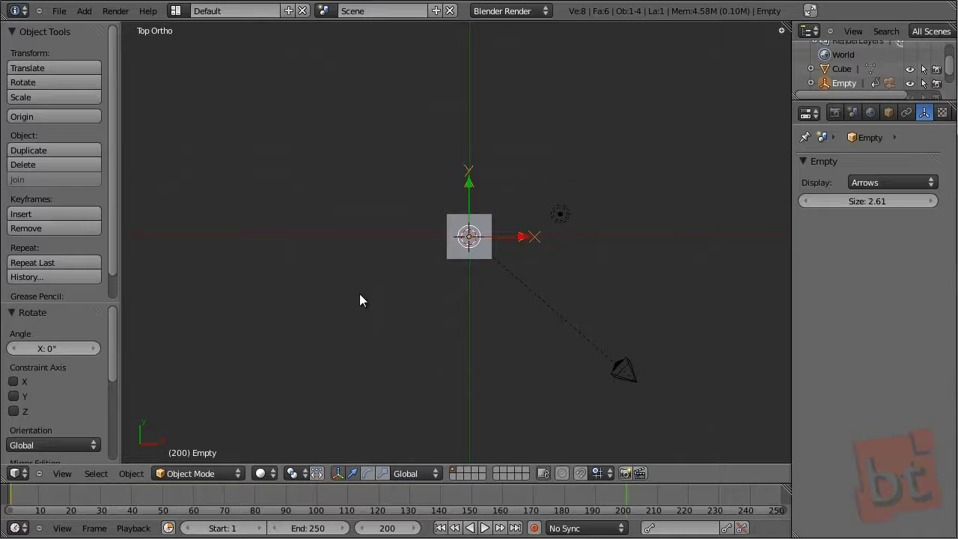
pyautogui.press('i')
pyautogui.click(360, 300)
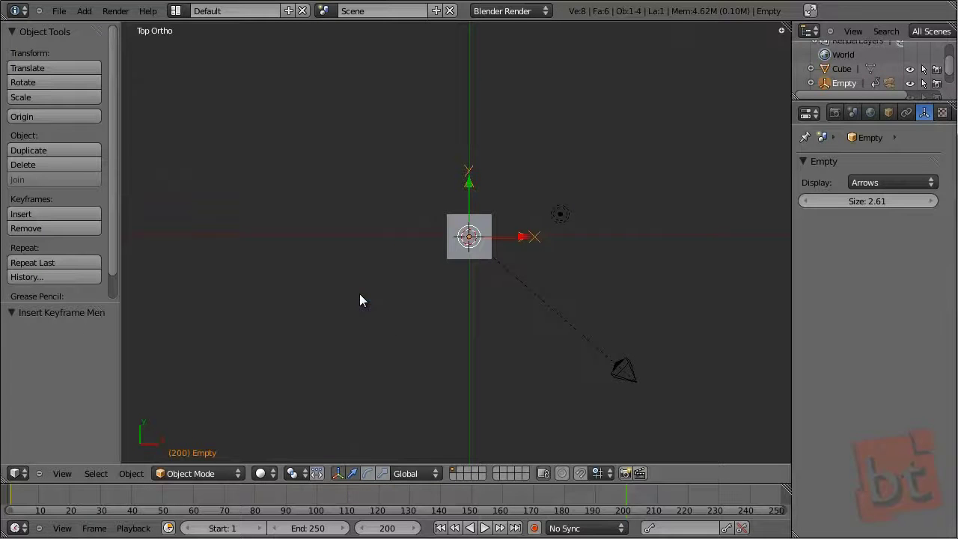
# Return to frame 0 and play the orbit animation through the camera view.
pyautogui.moveTo(56, 503); pyautogui.dragTo(10, 470)
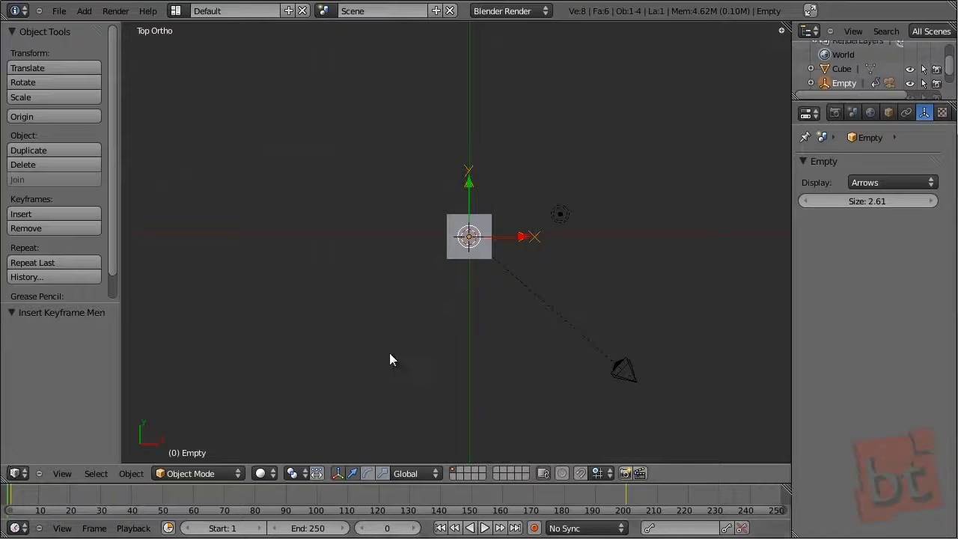
pyautogui.press('KP_0')
pyautogui.hotkey('alt', 'a')
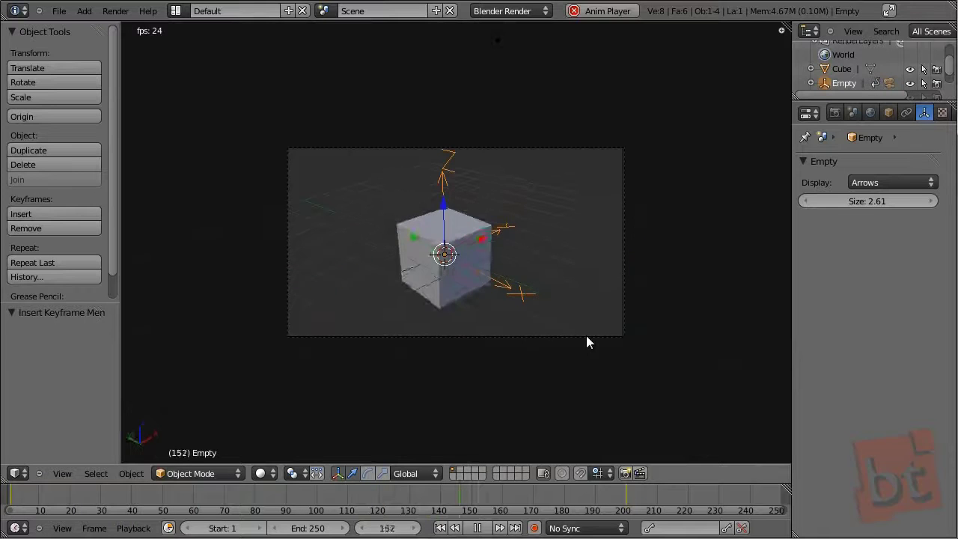
pyautogui.press('Escape')
# Move the Empty to the second layer to hide it from the view.
pyautogui.press('a')
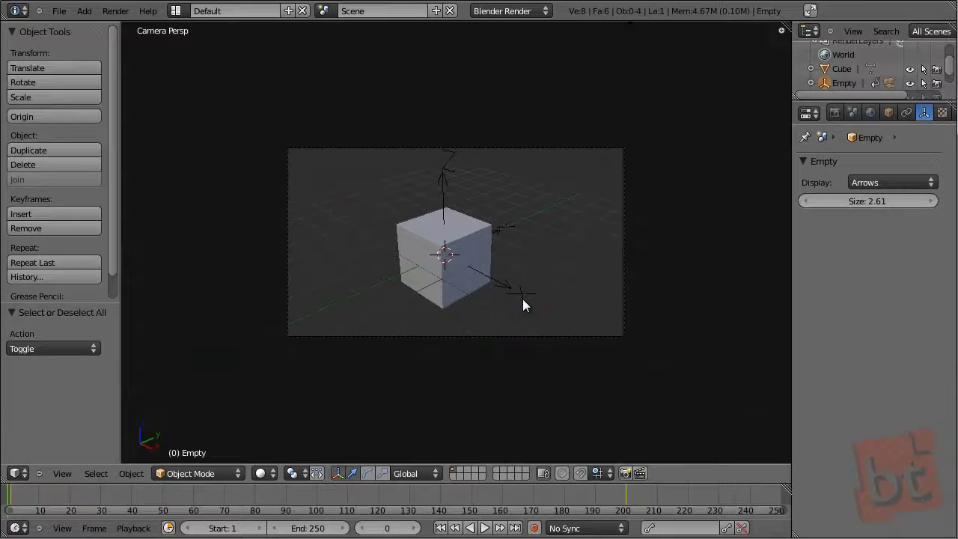
pyautogui.rightClick(506, 292)
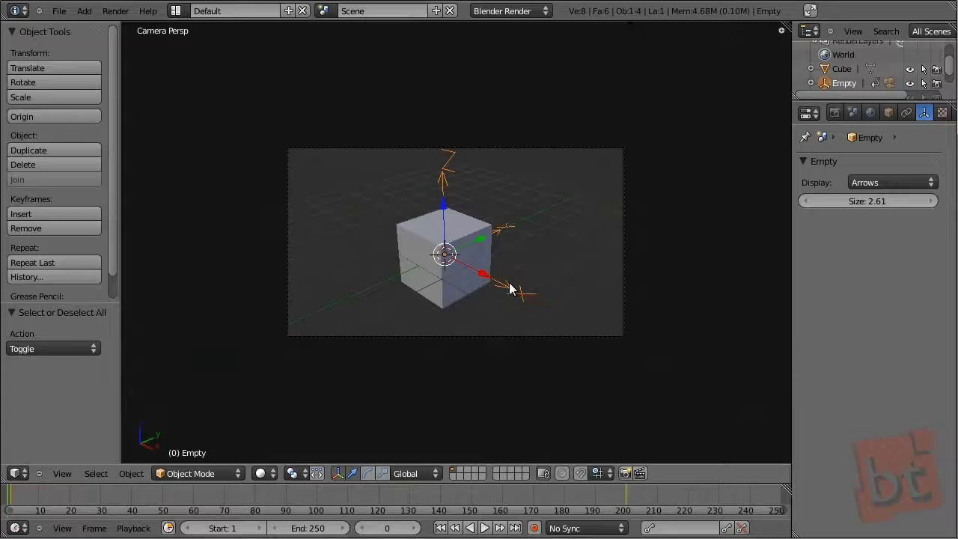
pyautogui.press('m')
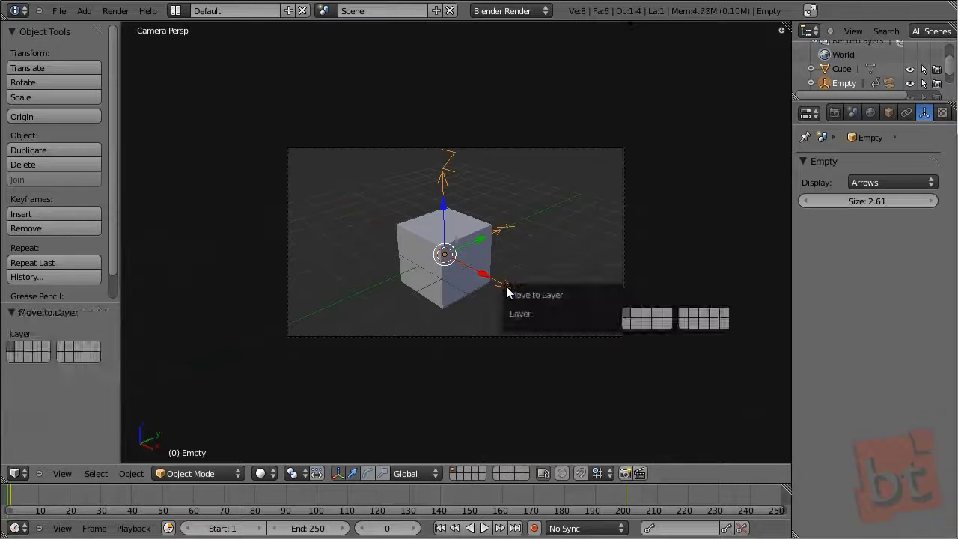
pyautogui.click(637, 313)
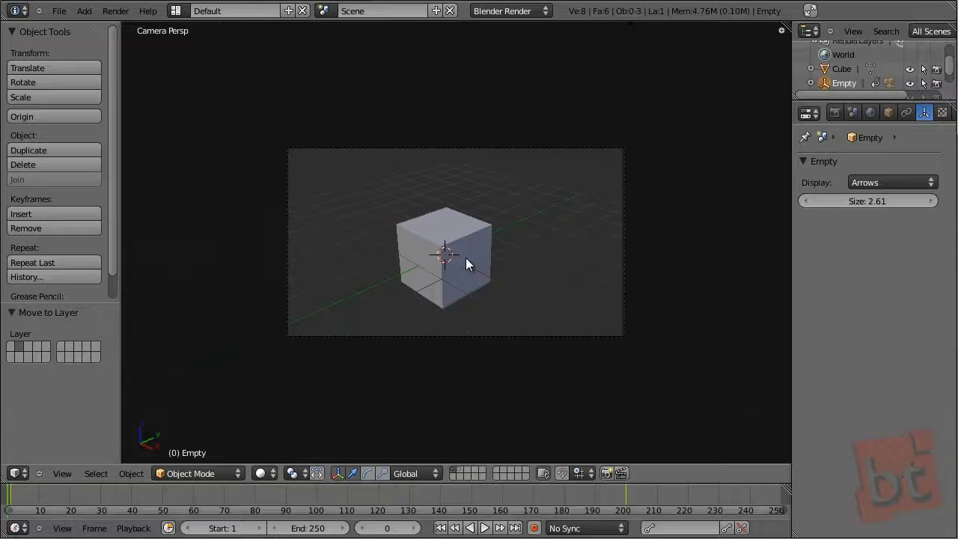
# Duplicate the camera viewport into a separate window beside the main one and hide the new window's tool shelf.
pyautogui.scroll(2, 466, 259)
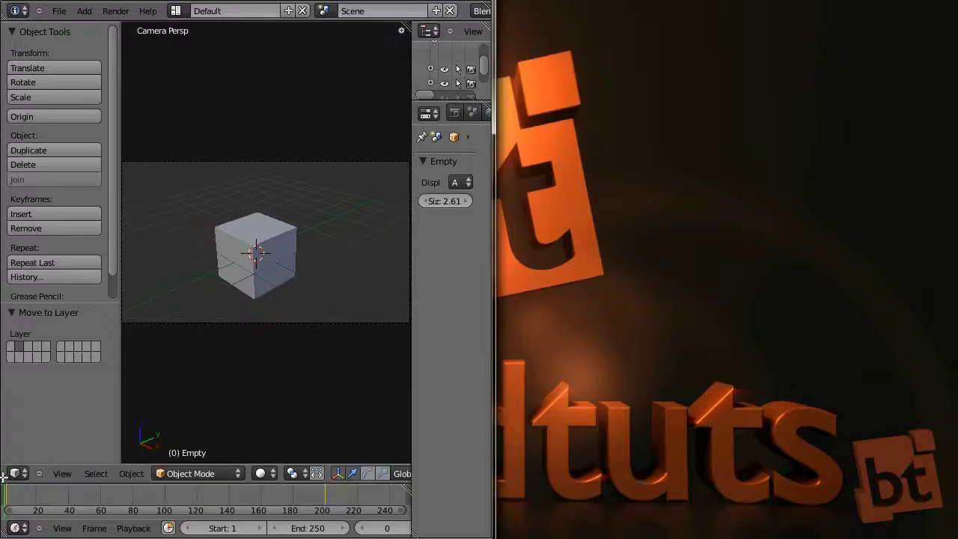
pyautogui.keyDown('shift'); pyautogui.moveTo(3, 479); pyautogui.dragTo(51, 476); pyautogui.keyUp('shift')
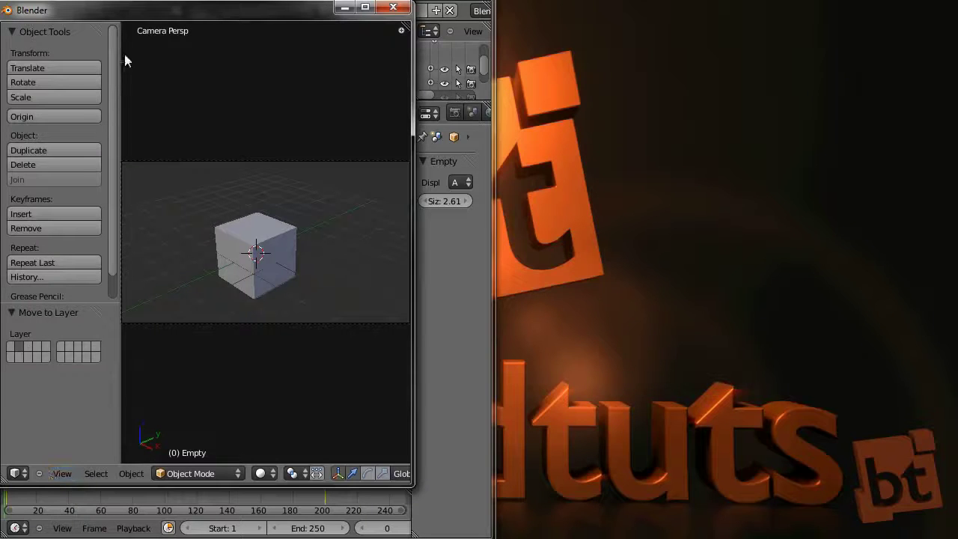
pyautogui.moveTo(126, 12); pyautogui.dragTo(679, 160)
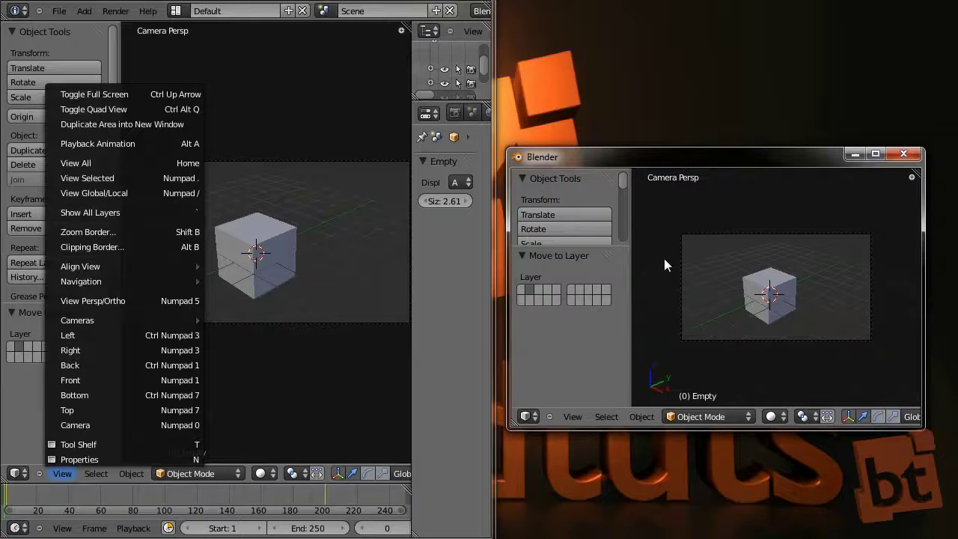
pyautogui.press('t')
pyautogui.scroll(4, 697, 258)
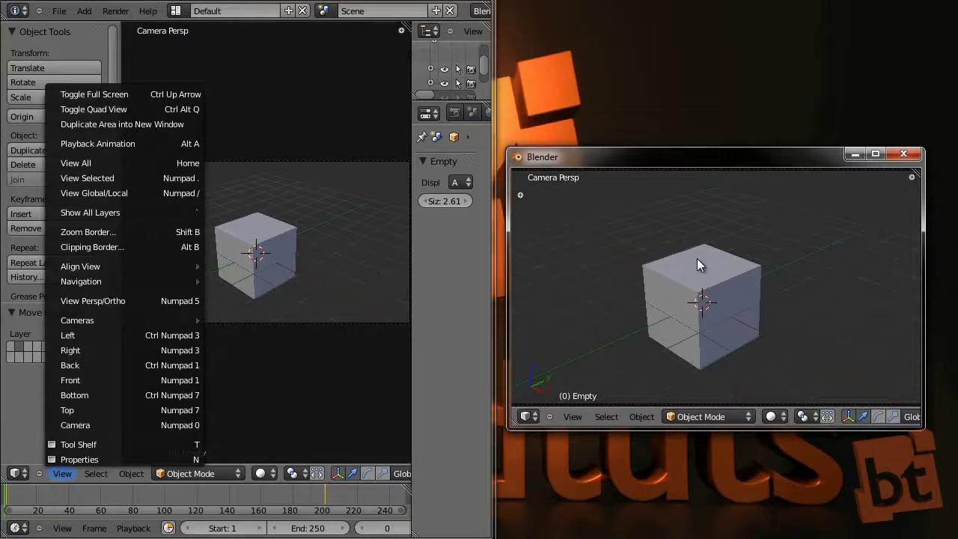
pyautogui.scroll(-1, 697, 258)
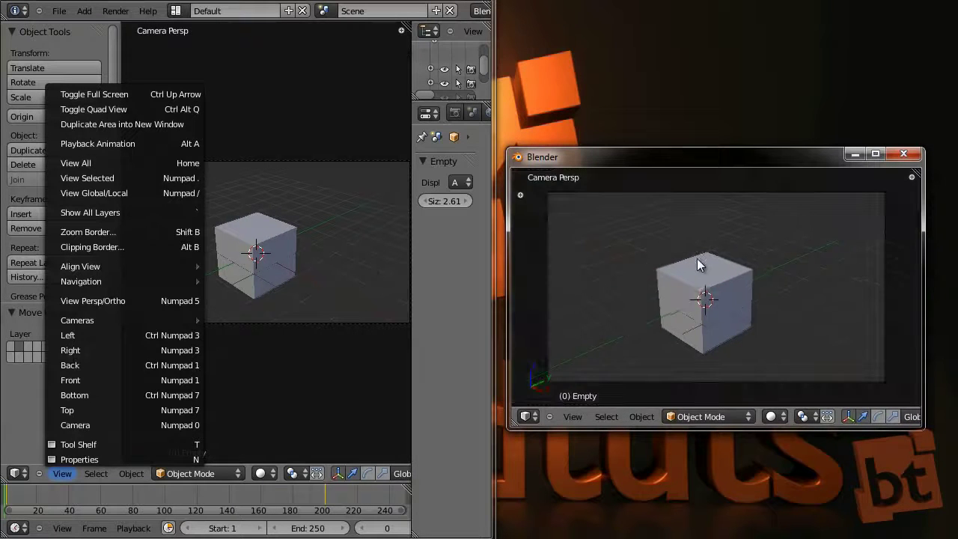
pyautogui.scroll(1, 697, 258)
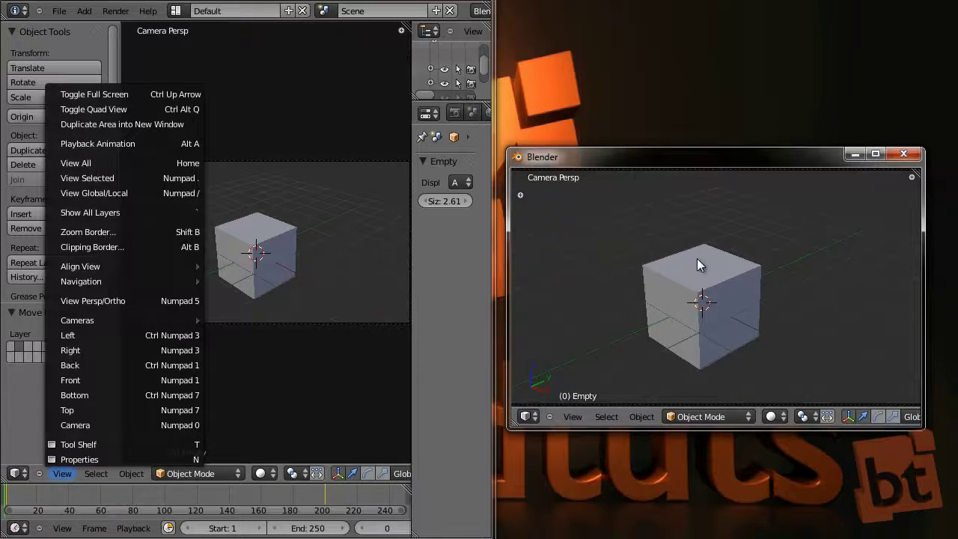
# Turn on the Only Render display option for the camera view in the new window.
pyautogui.press('n')
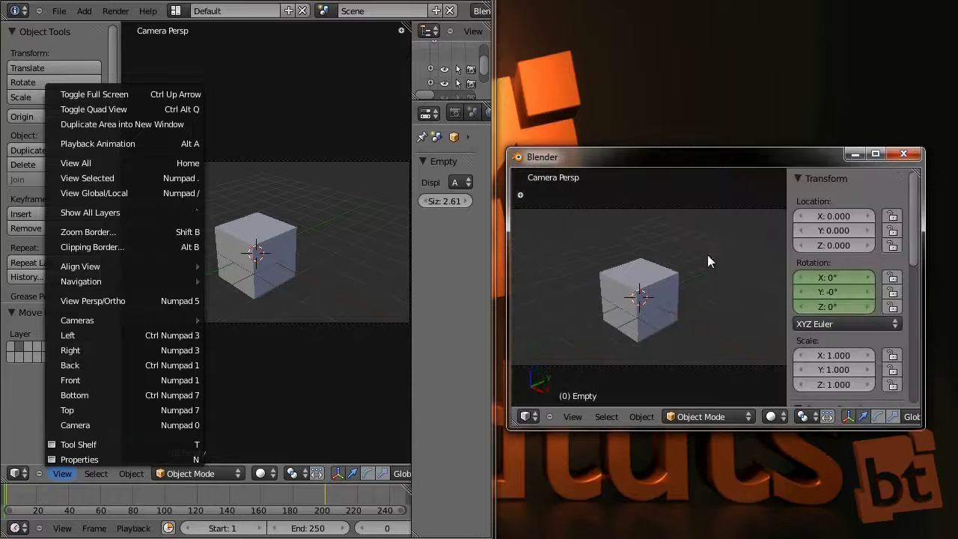
pyautogui.scroll(-5, 838, 337)
pyautogui.scroll(-5, 846, 343)
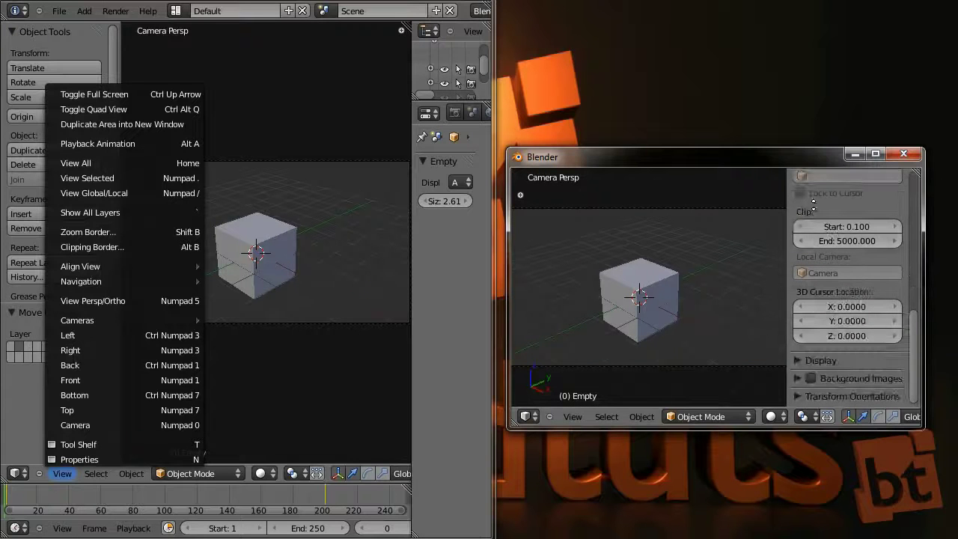
pyautogui.click(801, 382)
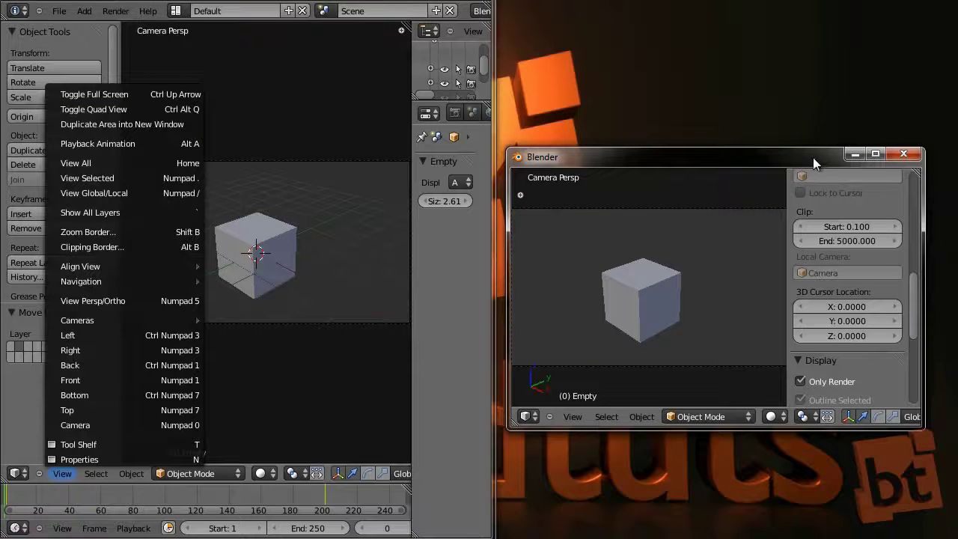
# Hide the new window's properties sidebar, then narrow that window and widen the main one so they sit side by side.
pyautogui.moveTo(813, 156); pyautogui.dragTo(817, 143)
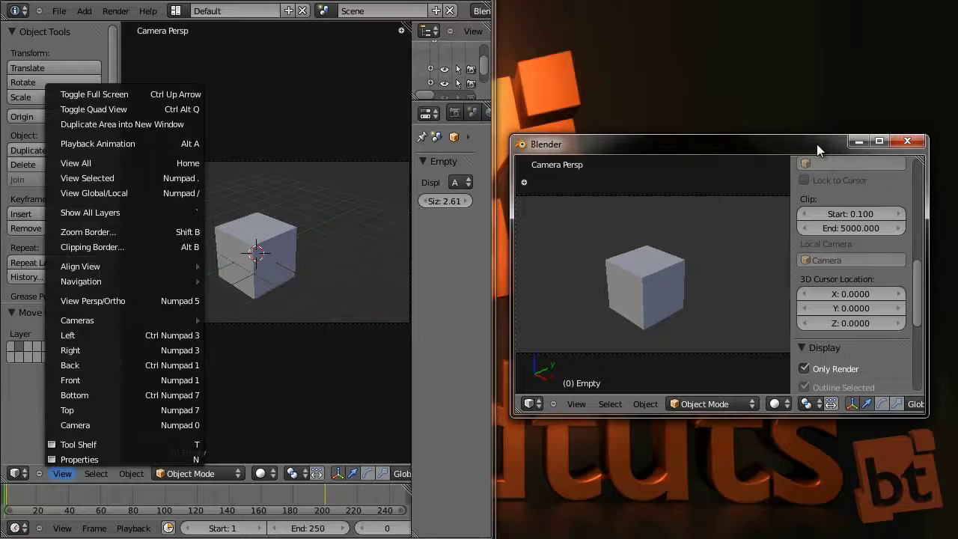
pyautogui.moveTo(583, 146); pyautogui.dragTo(603, 147)
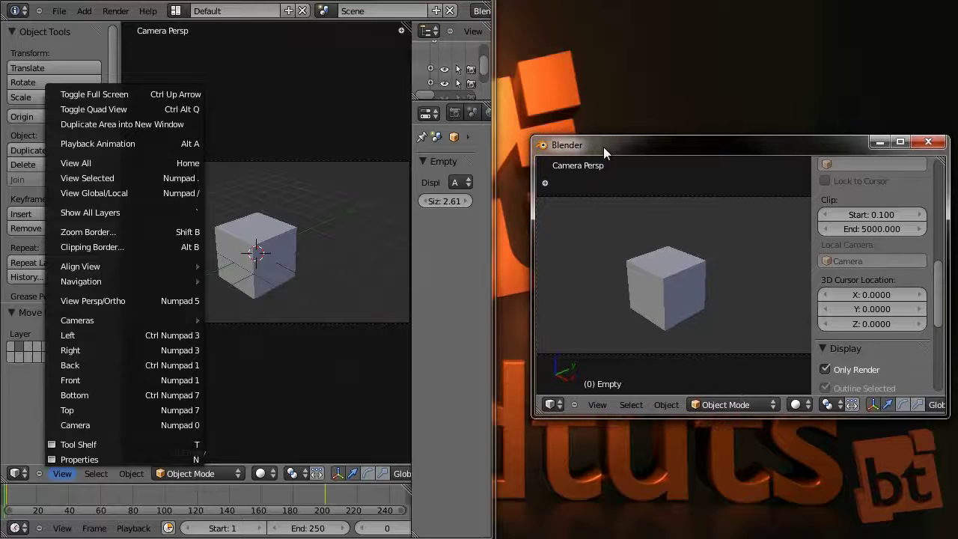
pyautogui.press('n')
pyautogui.moveTo(531, 278); pyautogui.dragTo(563, 279)
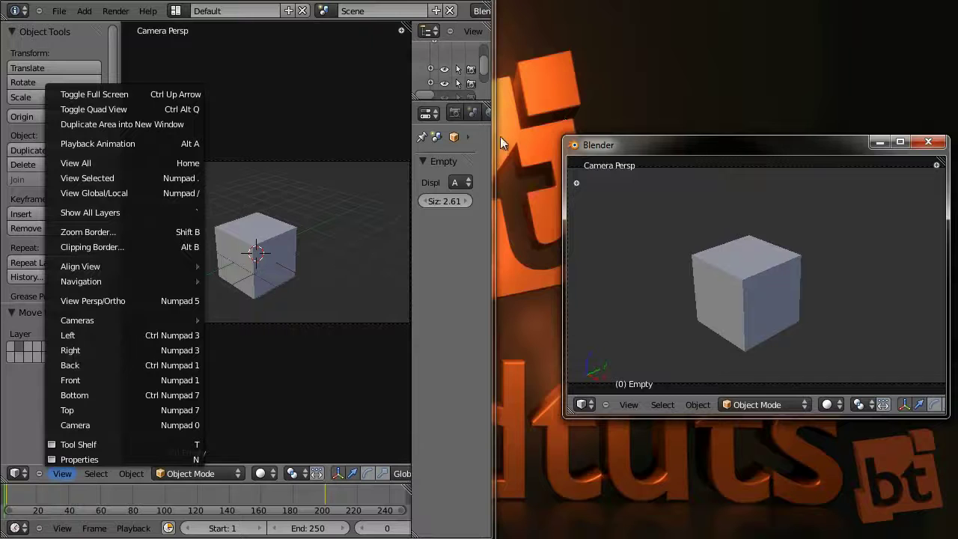
pyautogui.moveTo(500, 137); pyautogui.dragTo(561, 137)
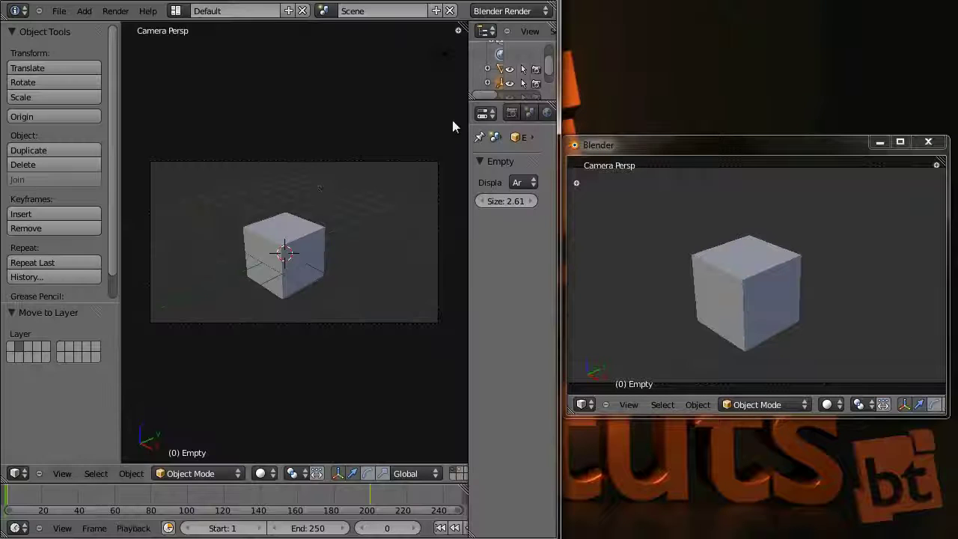
# Set the main viewport to an outside perspective showing the cube and camera, and play the animation in both windows.
pyautogui.keyDown('shift'); pyautogui.moveTo(333, 262); pyautogui.dragTo(329, 337, button='middle'); pyautogui.keyUp('shift')
pyautogui.scroll(1, 341, 279)
pyautogui.scroll(-1, 341, 278)
pyautogui.click(605, 145)
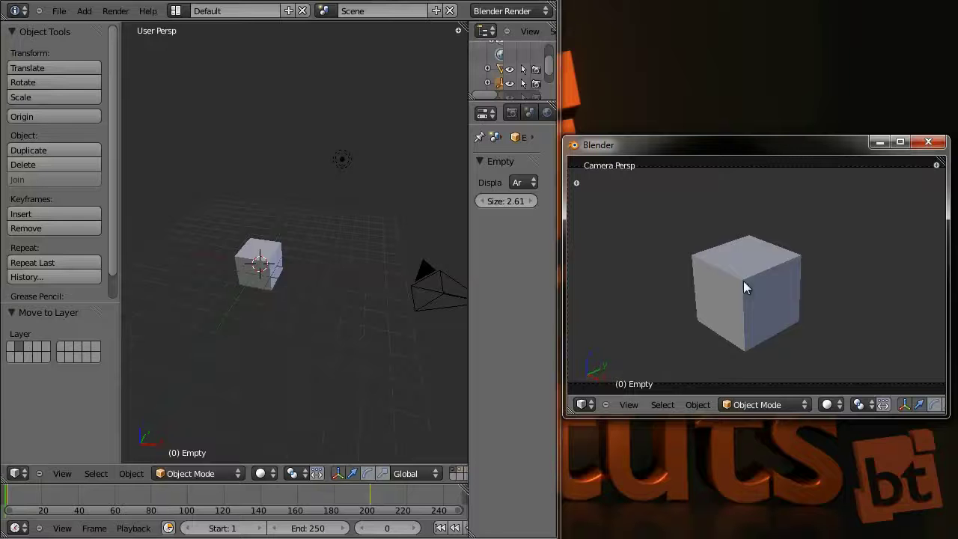
pyautogui.hotkey('alt', 'a')
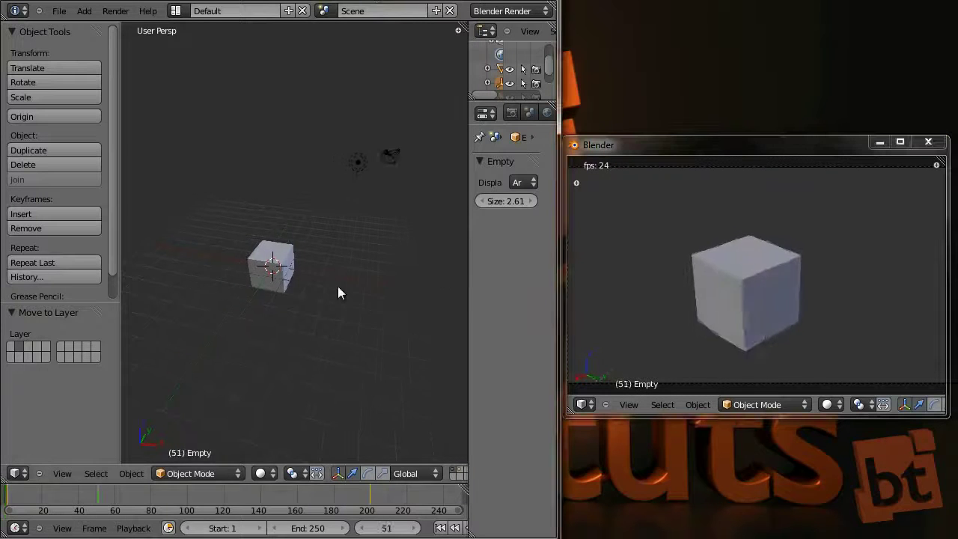
# Try to extrude the cube's top face upward in face select mode during playback, and return to Object Mode with nothing selected.
pyautogui.rightClick(294, 259)
pyautogui.press('Tab')
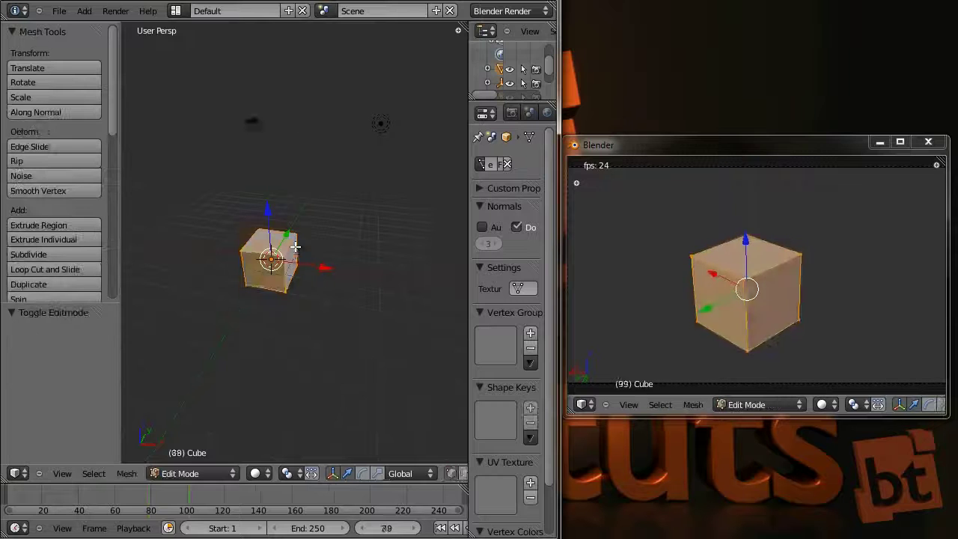
pyautogui.hotkey('ctrl', 'Tab')
pyautogui.click(278, 275)
pyautogui.press('a')
pyautogui.rightClick(271, 241)
pyautogui.press('e')
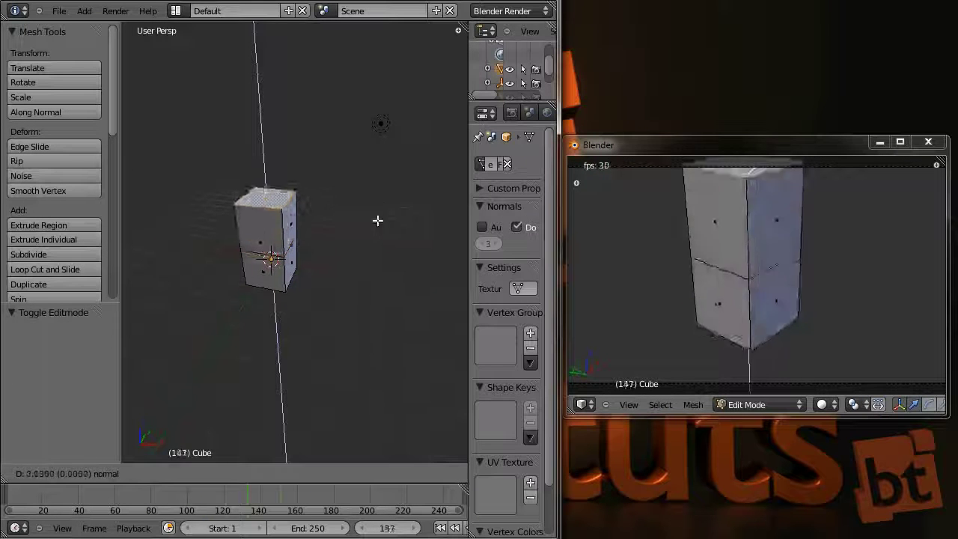
pyautogui.click(378, 227)
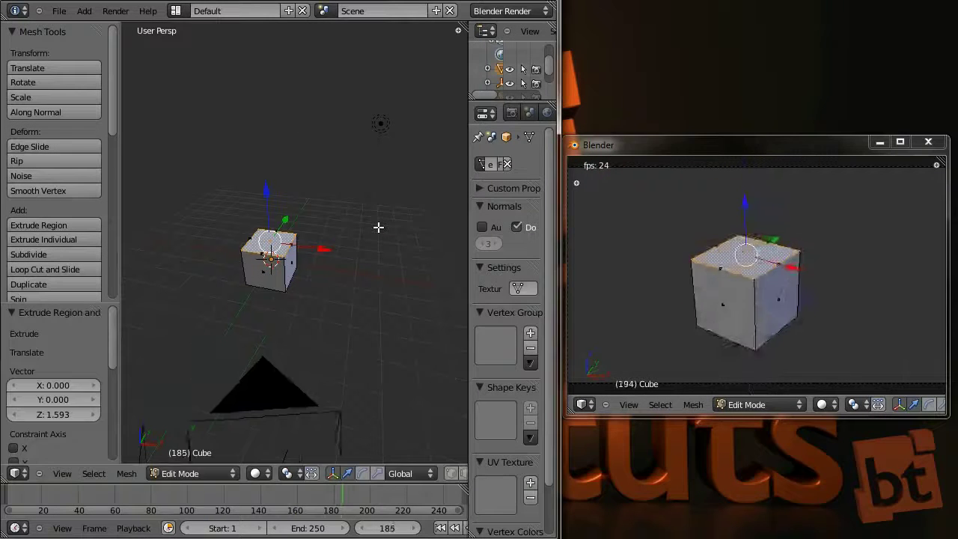
pyautogui.press('Tab')
pyautogui.press('a')
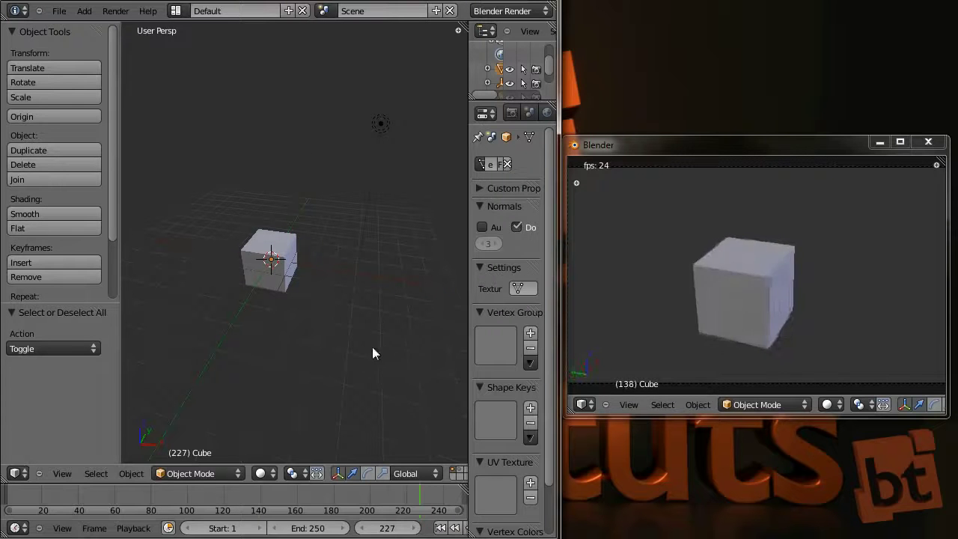
# Switch to HyperCam and set its recording region to about 492 × 276 pixels around the camera view in the separate window.
pyautogui.click(479, 538)
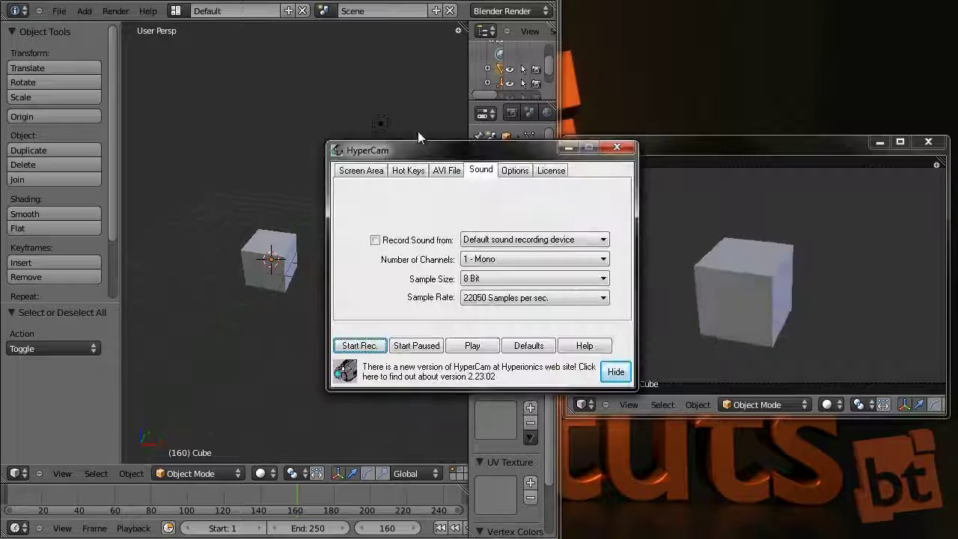
pyautogui.click(449, 173)
pyautogui.click(409, 172)
pyautogui.click(342, 172)
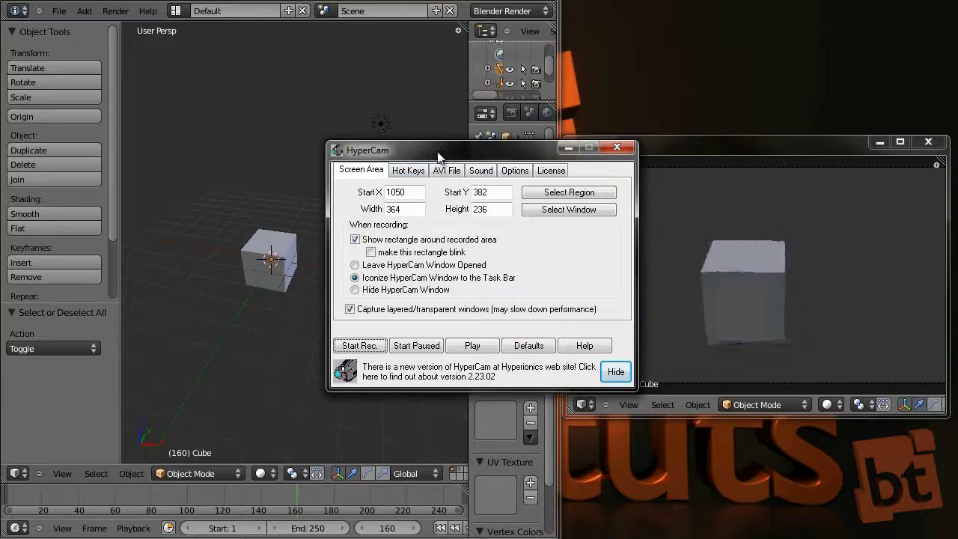
pyautogui.moveTo(439, 156); pyautogui.dragTo(351, 173)
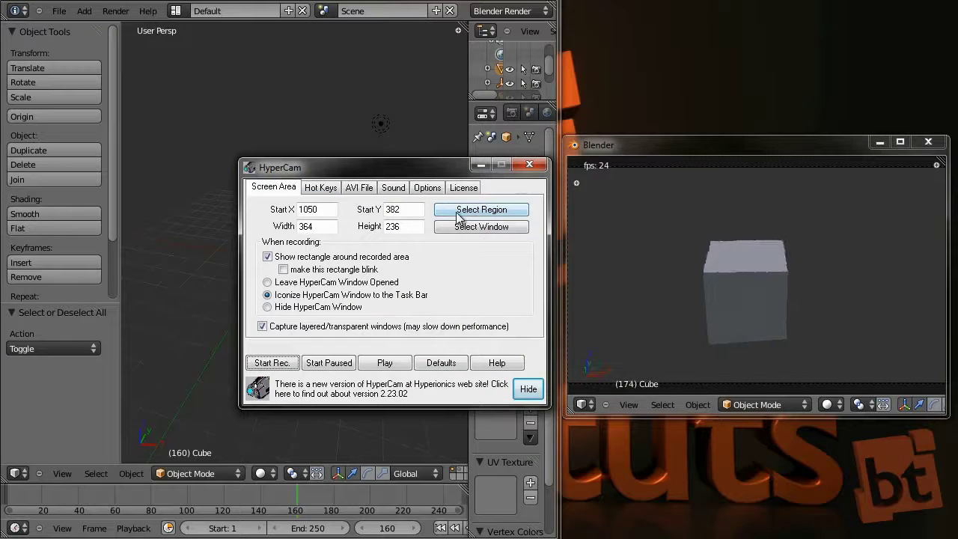
pyautogui.click(492, 210)
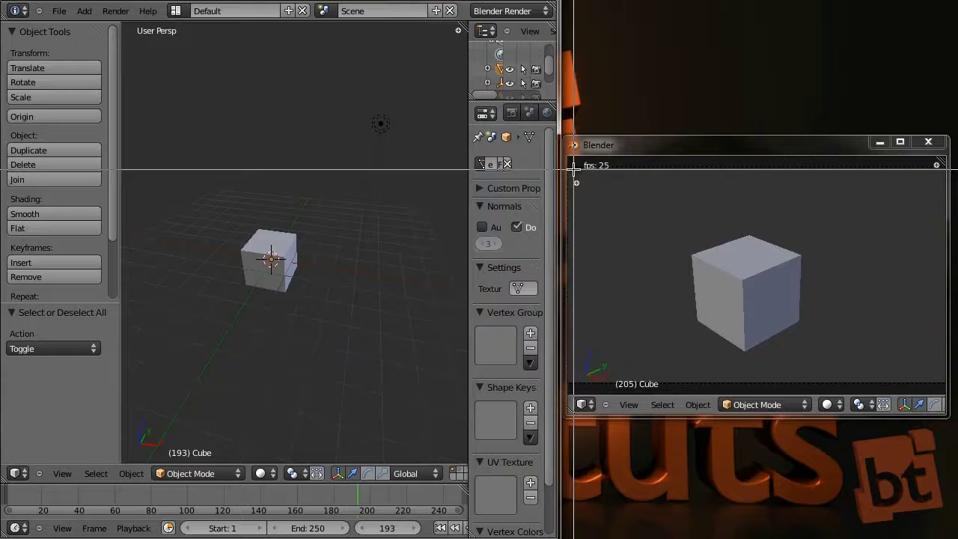
pyautogui.moveTo(572, 169); pyautogui.dragTo(941, 376)
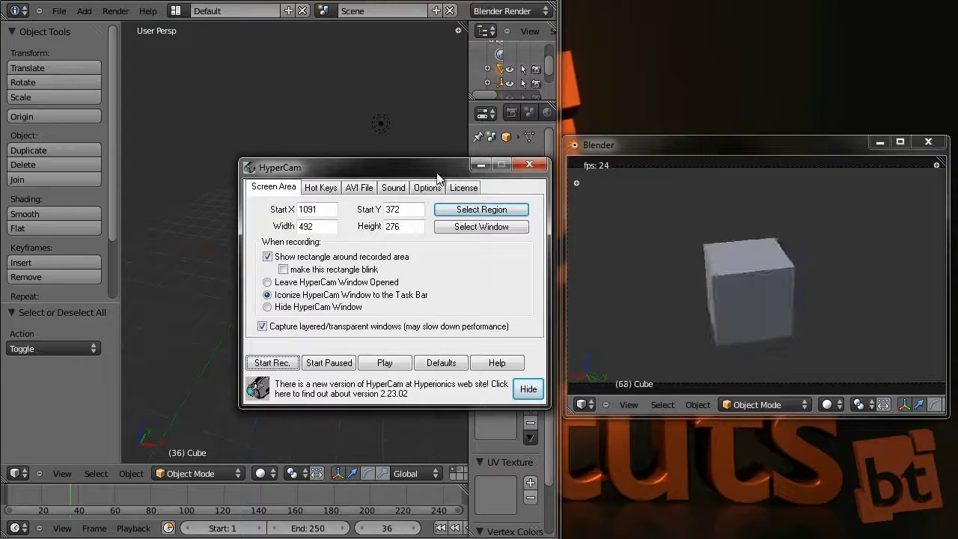
# Set HyperCam's AVI frame rates to 2 frames per second for recording and 24 for playback.
pyautogui.click(357, 188)
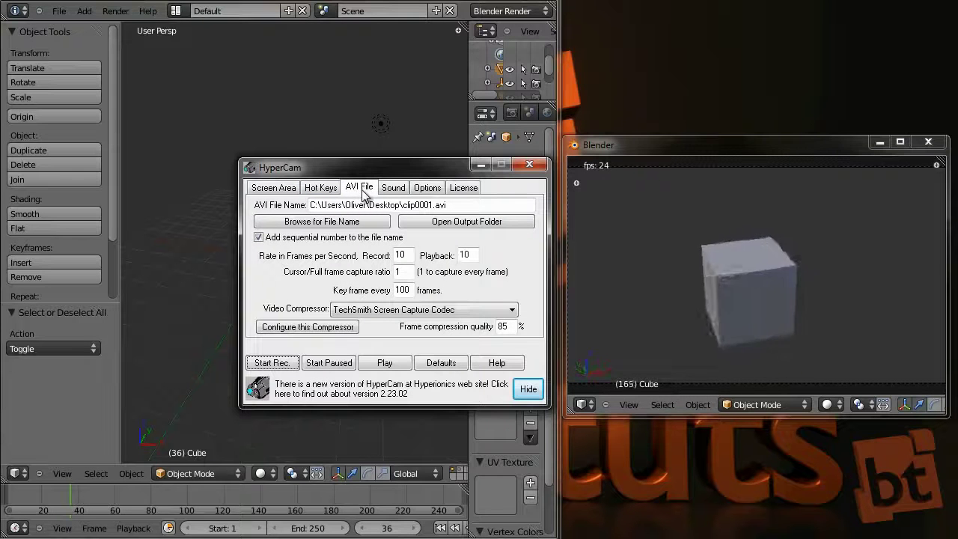
pyautogui.click(405, 255)
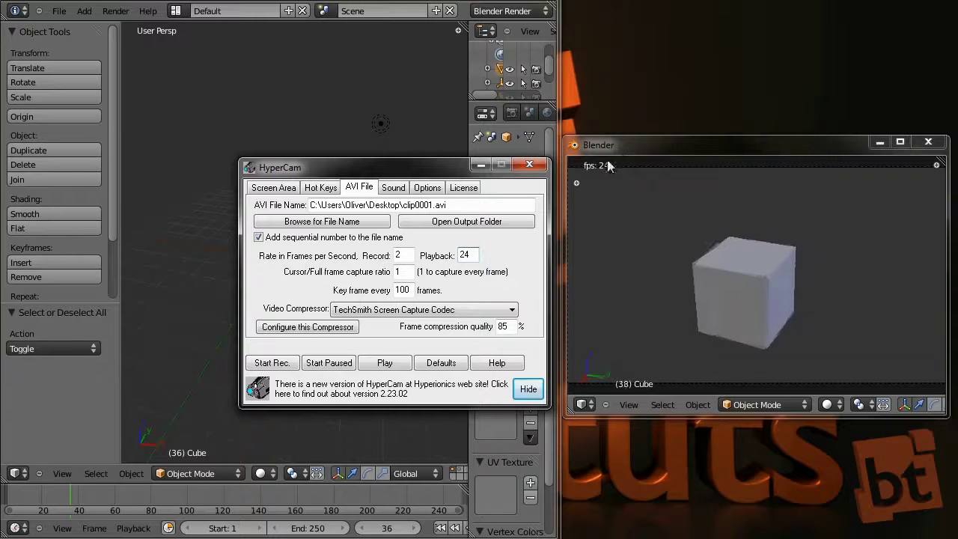
# Switch back to Blender and stop the animation playback.
pyautogui.moveTo(398, 495); pyautogui.dragTo(310, 502, button='middle')
pyautogui.scroll(-2, 318, 501)
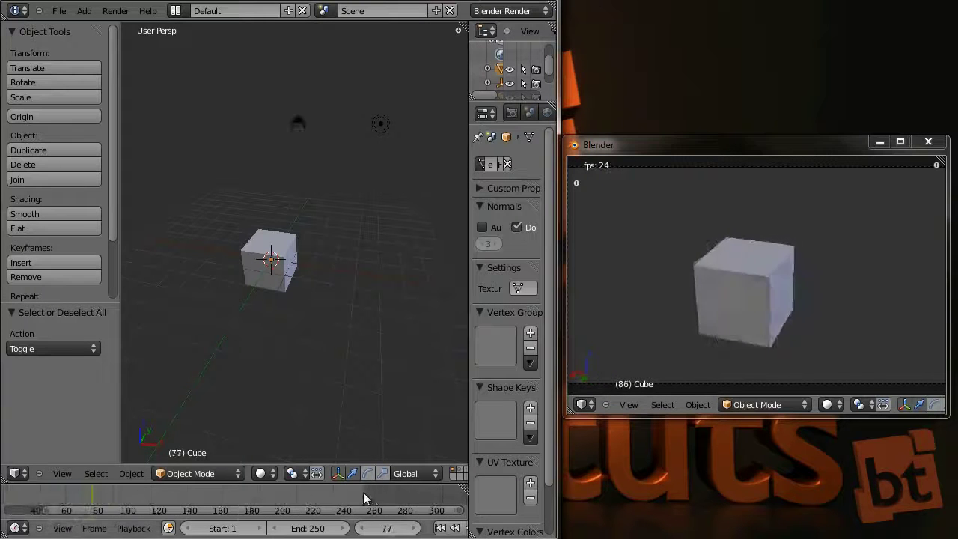
pyautogui.moveTo(373, 495); pyautogui.dragTo(396, 496, button='middle')
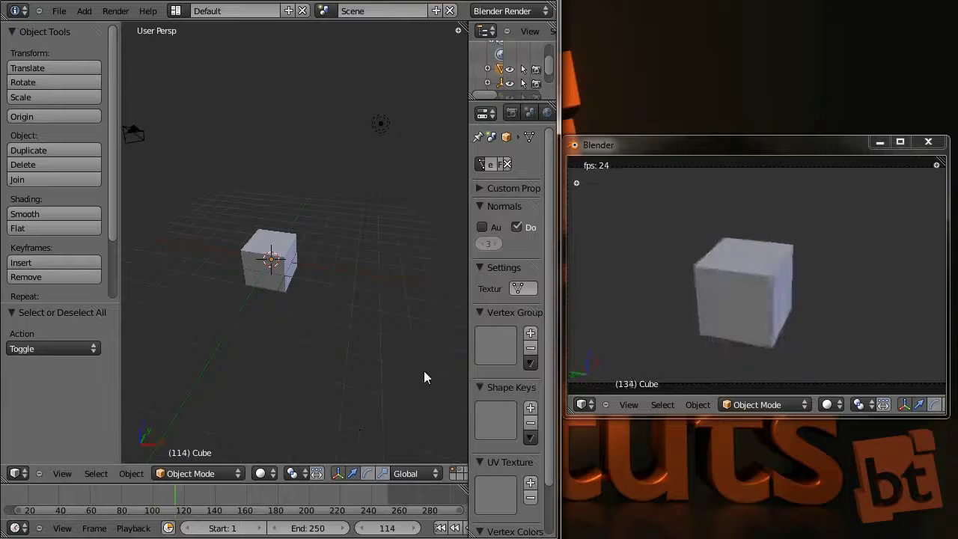
pyautogui.press('Escape')
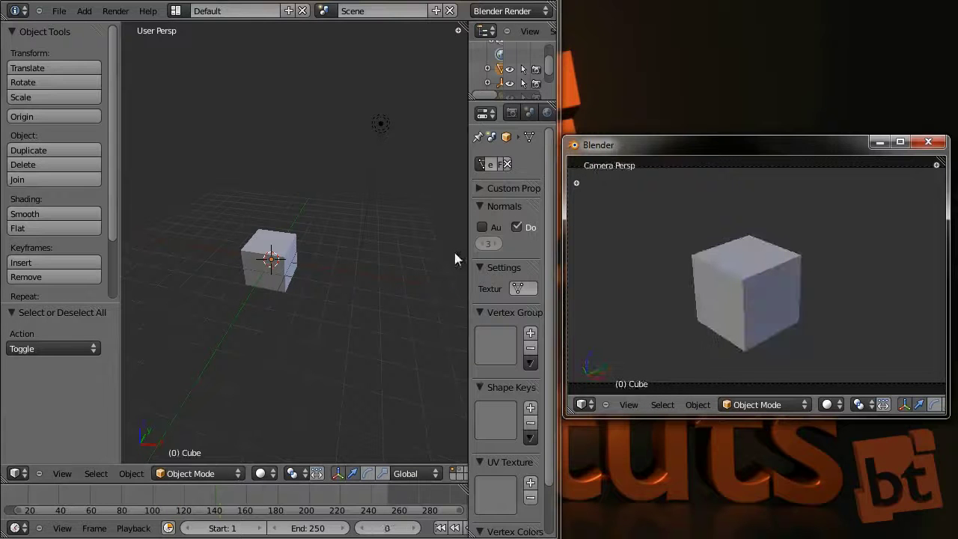
# Select the Empty and move the current frame to 200.
pyautogui.scroll(-2, 433, 473)
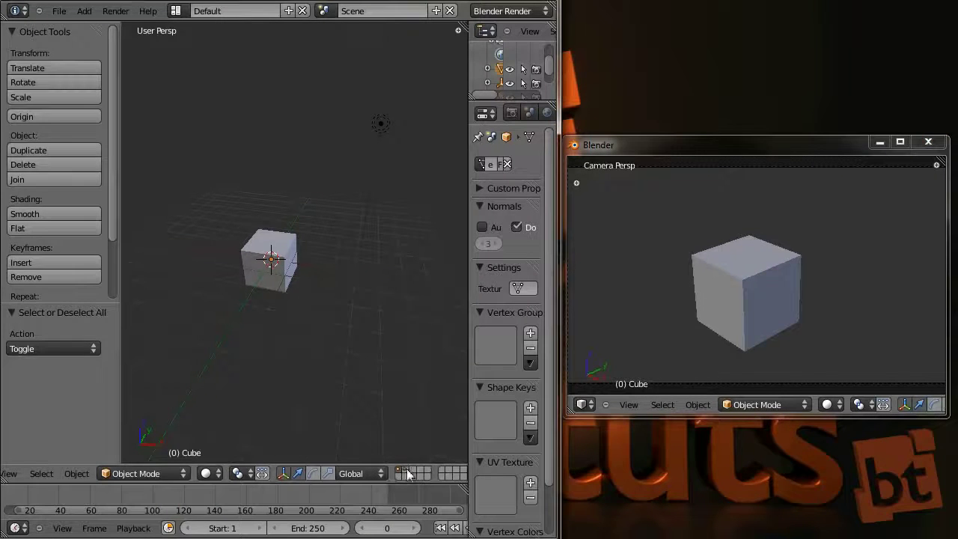
pyautogui.rightClick(308, 270)
pyautogui.click(309, 503)
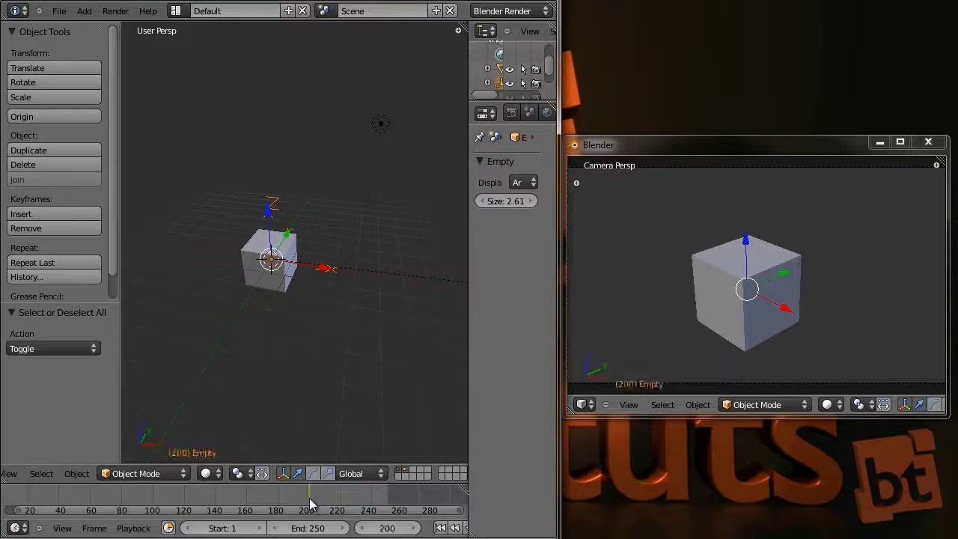
pyautogui.moveTo(321, 497); pyautogui.dragTo(316, 496, button='middle')
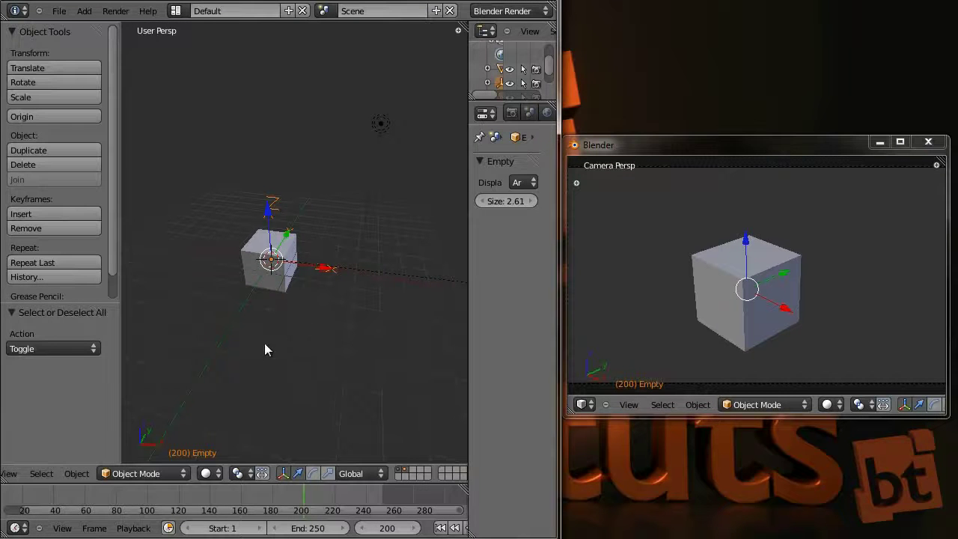
# Split the main 3D viewport into two stacked areas and turn the lower one into a DopeSheet editor.
pyautogui.moveTo(5, 479); pyautogui.dragTo(12, 459)
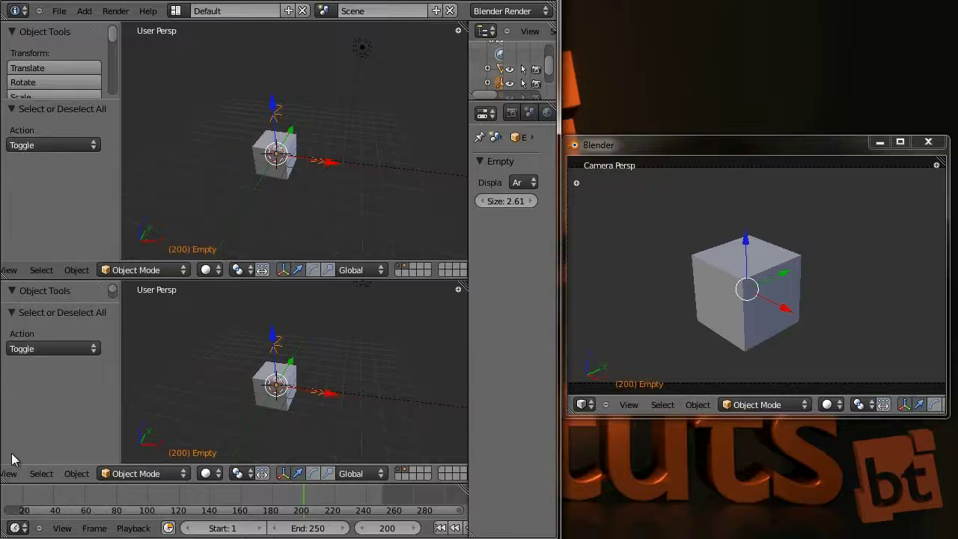
pyautogui.scroll(3, 41, 475)
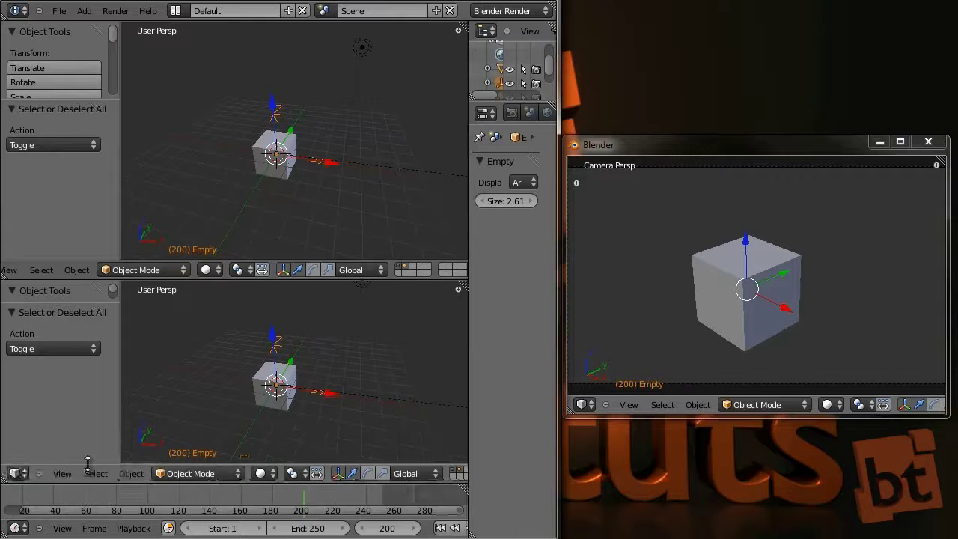
pyautogui.click(25, 474)
pyautogui.click(42, 410)
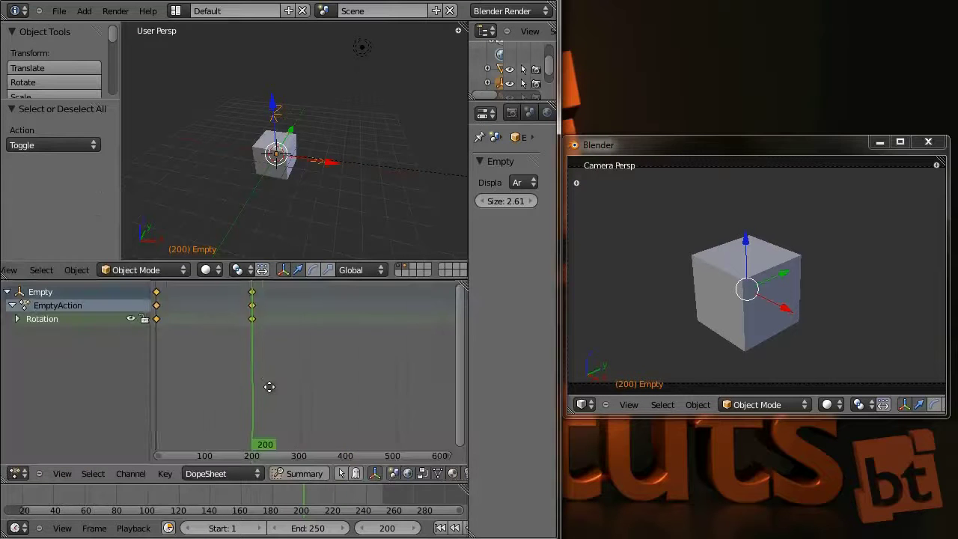
# Scale the Empty's rotation keyframes in time by a factor of 12 from frame 0.
pyautogui.click(261, 305)
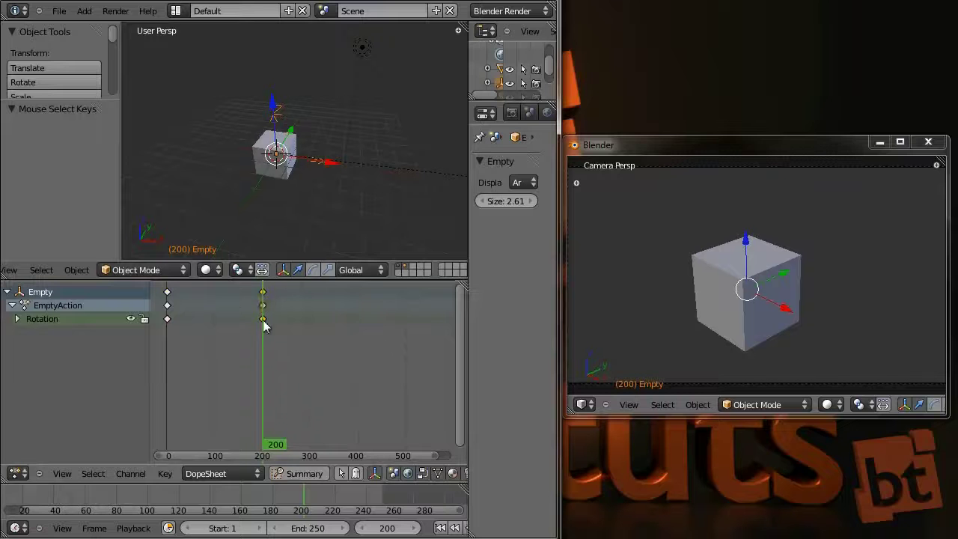
pyautogui.moveTo(179, 304); pyautogui.dragTo(163, 304)
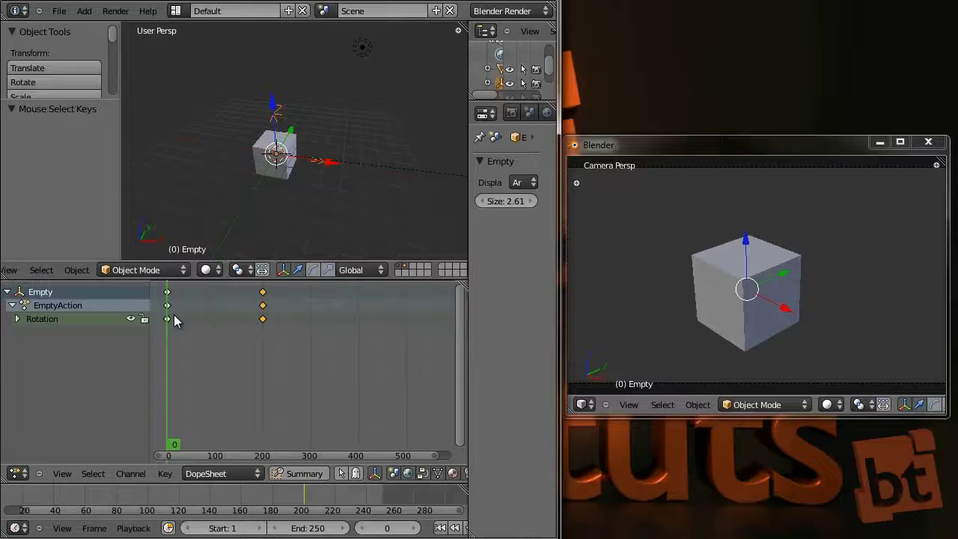
pyautogui.press('s')
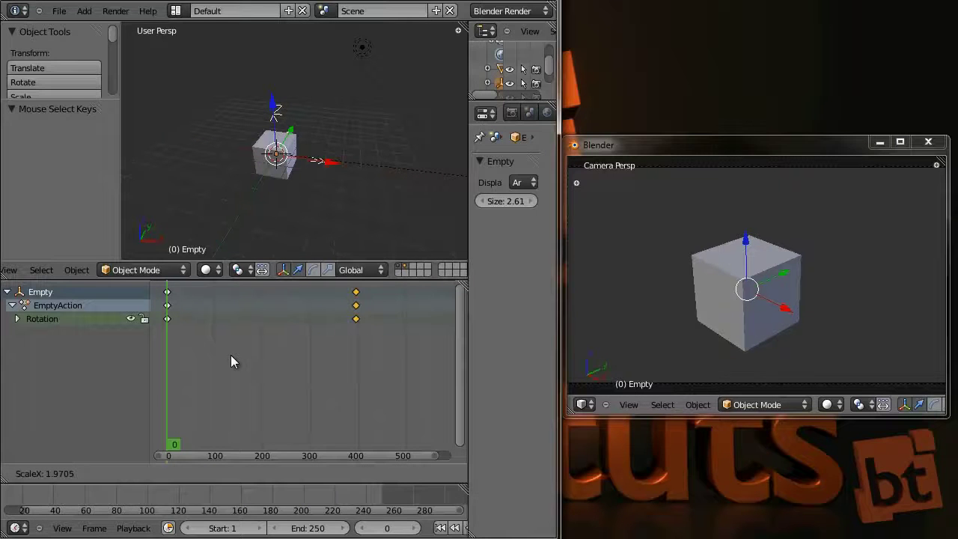
pyautogui.write('12')
pyautogui.press('Return')
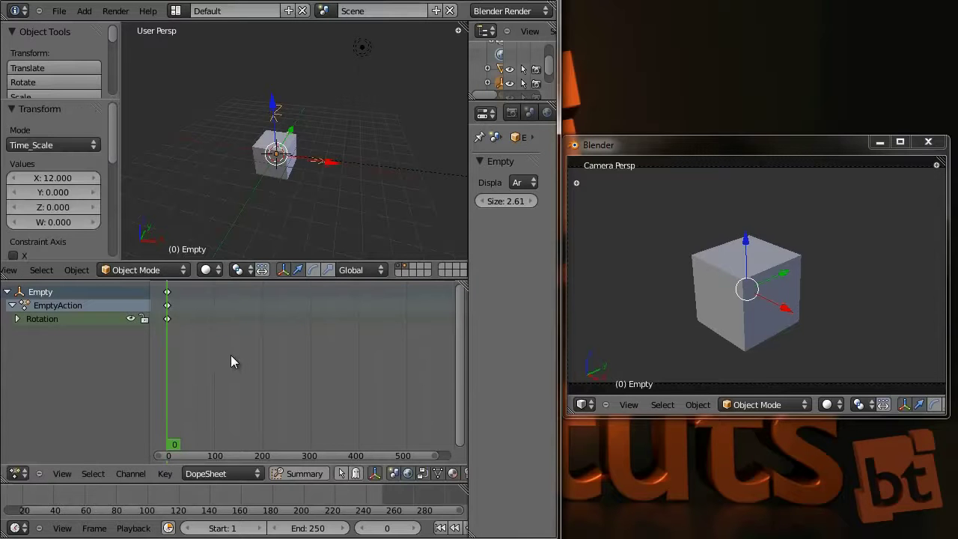
# Move to the Empty's stretched last keyframe and set the animation's end frame there, at frame 2393.
pyautogui.scroll(-5, 346, 368)
pyautogui.scroll(-3, 309, 500)
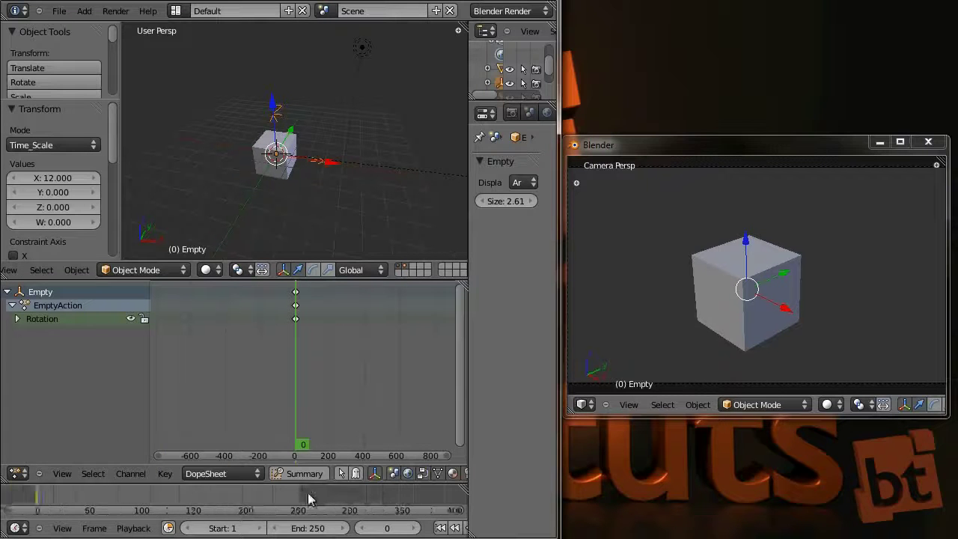
pyautogui.scroll(-8, 309, 499)
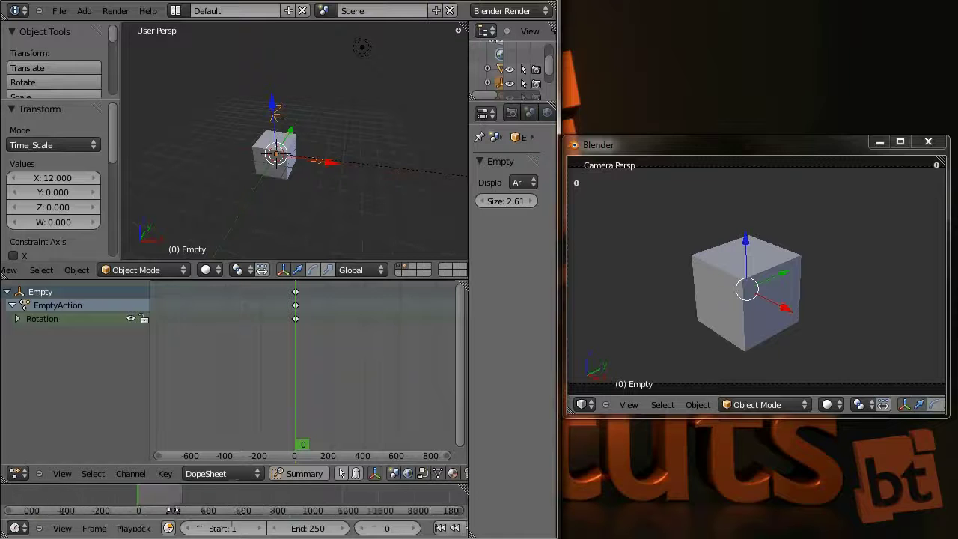
pyautogui.moveTo(175, 510); pyautogui.dragTo(132, 520, button='middle')
pyautogui.scroll(-4, 255, 503)
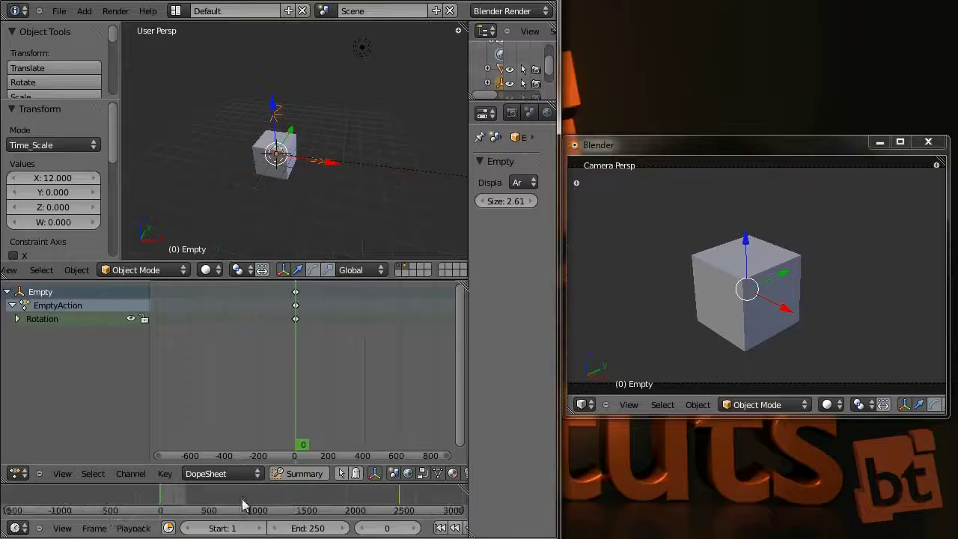
pyautogui.scroll(2, 227, 495)
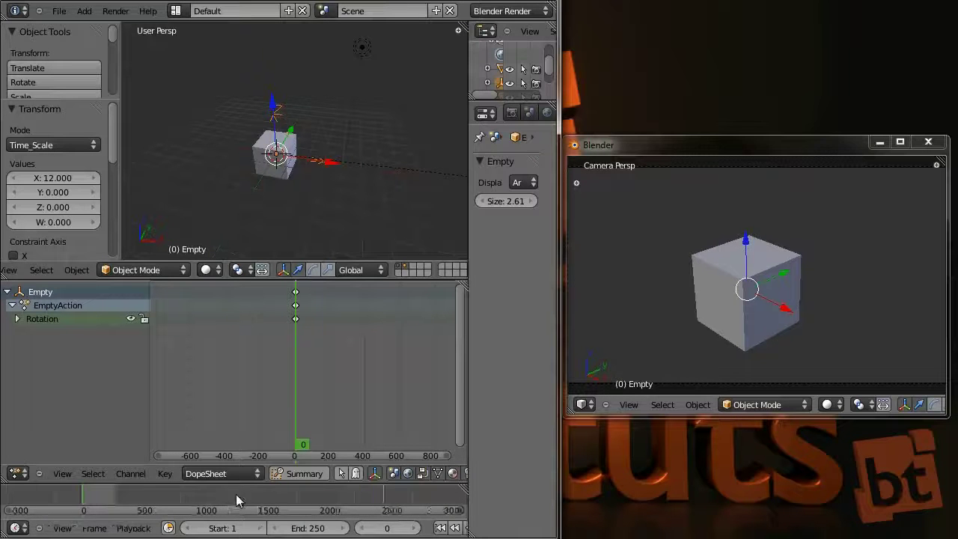
pyautogui.click(381, 493)
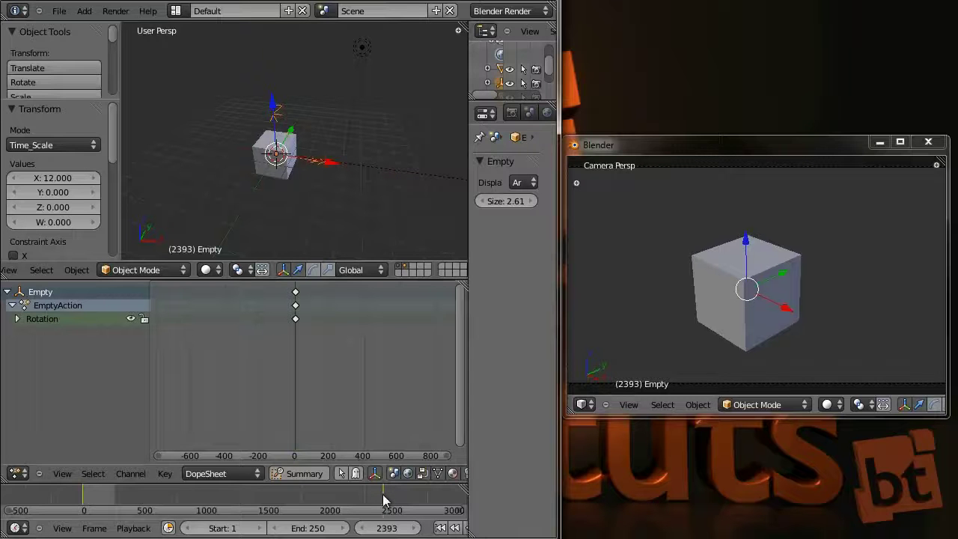
pyautogui.press('e')
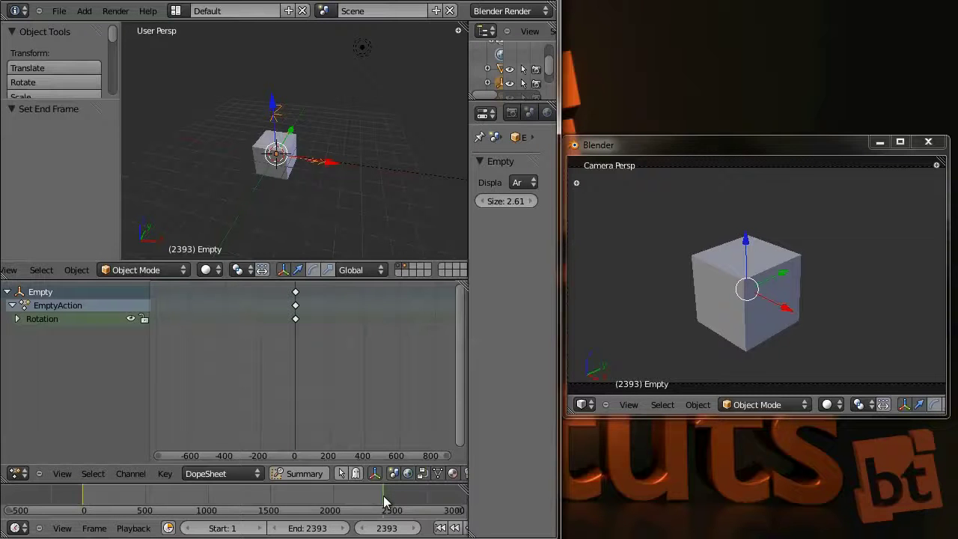
# Return to frame 0, preview the slowed camera orbit in the separate camera window, and stop the playback.
pyautogui.moveTo(385, 501); pyautogui.dragTo(66, 497)
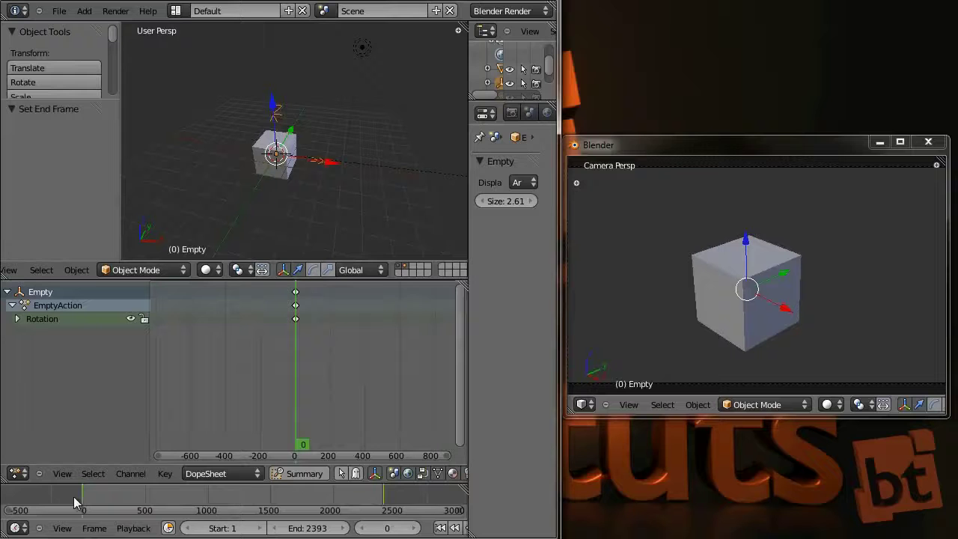
pyautogui.click(723, 149)
pyautogui.hotkey('alt', 'a')
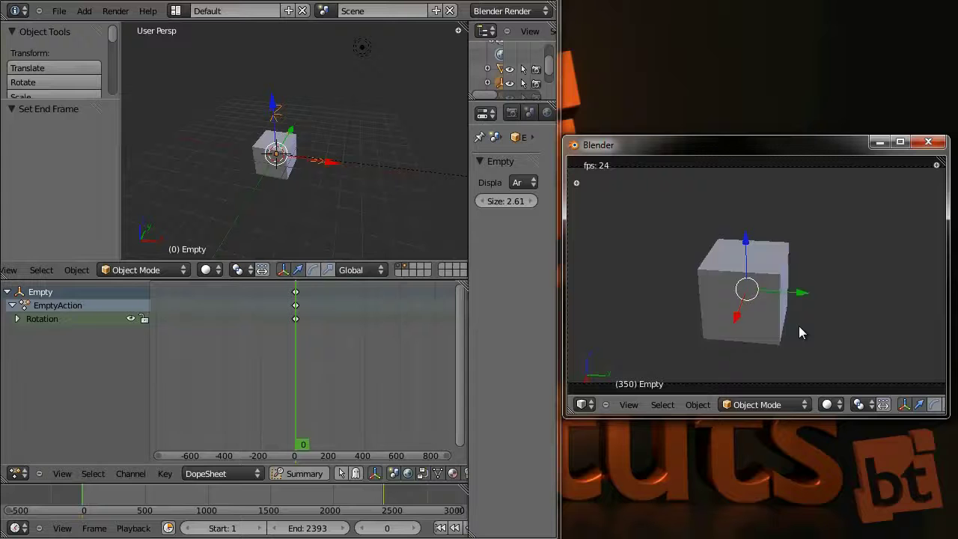
pyautogui.press('Escape')
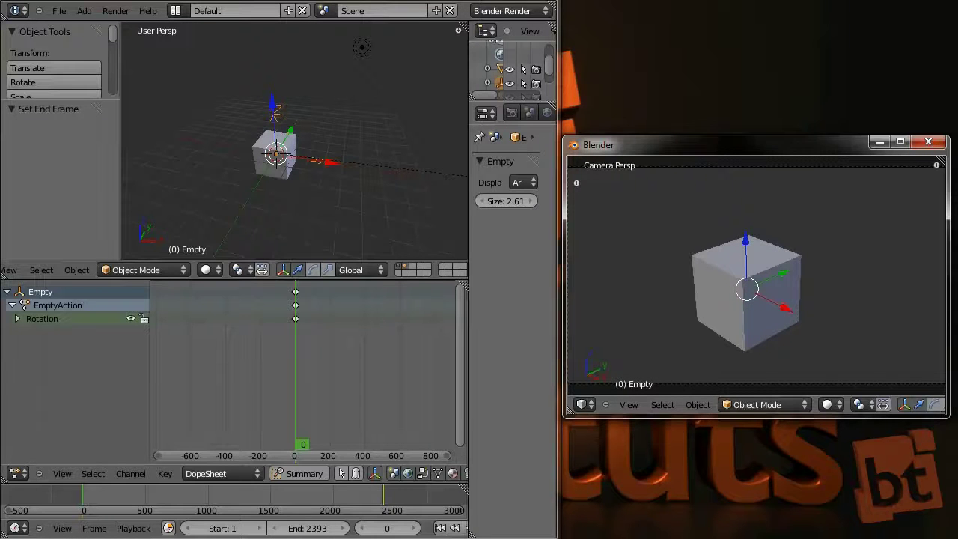
# Switch to HyperCam and review the AVI output file name and frame rate settings.
pyautogui.hotkey('alt', 'Tab')
pyautogui.moveTo(388, 166); pyautogui.dragTo(395, 166)
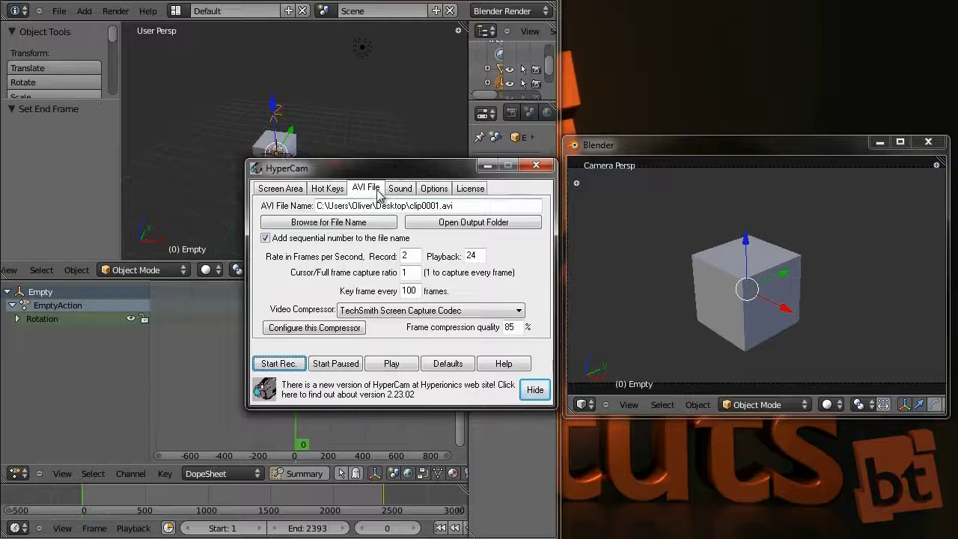
pyautogui.moveTo(457, 207)
pyautogui.mouseDown()
pyautogui.moveTo(293, 210)
pyautogui.moveTo(458, 208)
pyautogui.mouseUp()
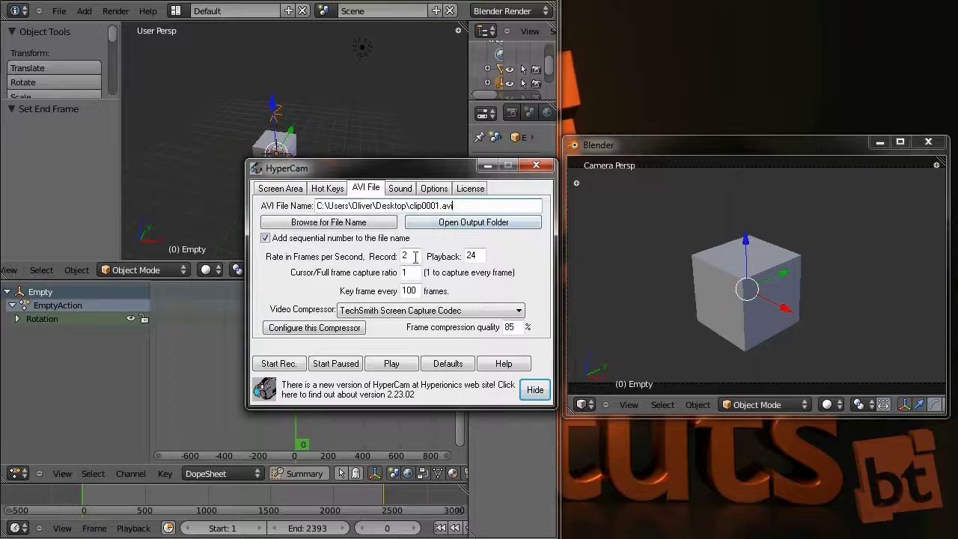
# Start the HyperCam recording and play the animation in the separate camera window with its manipulator hidden.
pyautogui.click(278, 364)
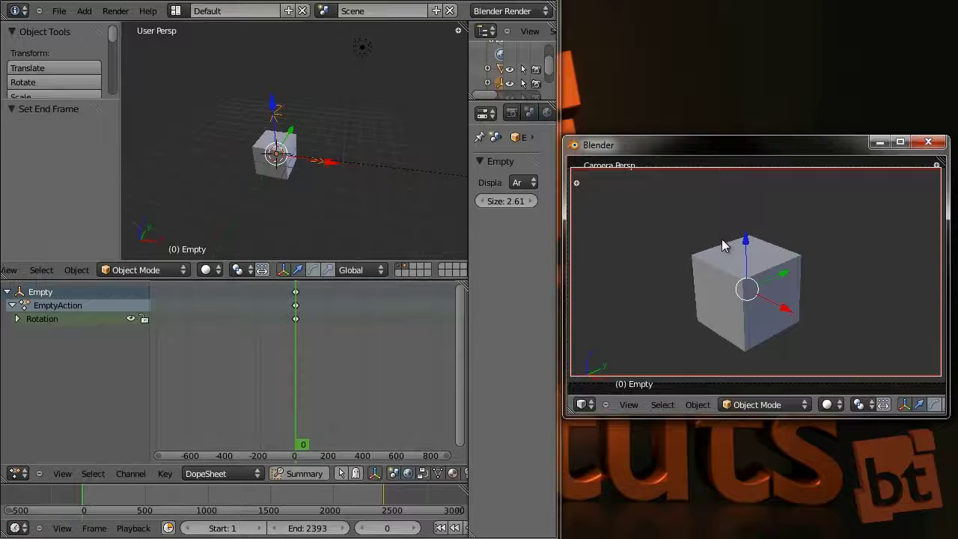
pyautogui.hotkey('ctrl', 'space')
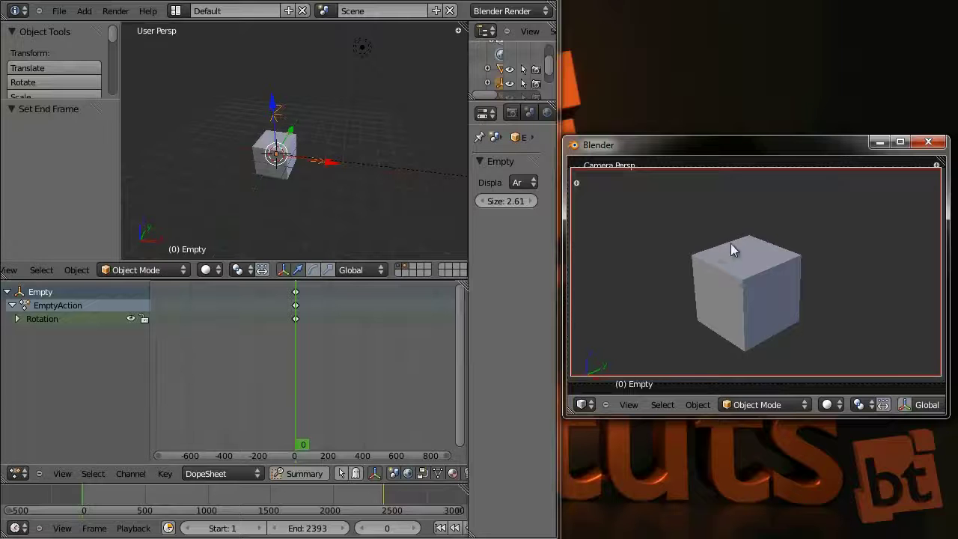
pyautogui.hotkey('alt', 'a')
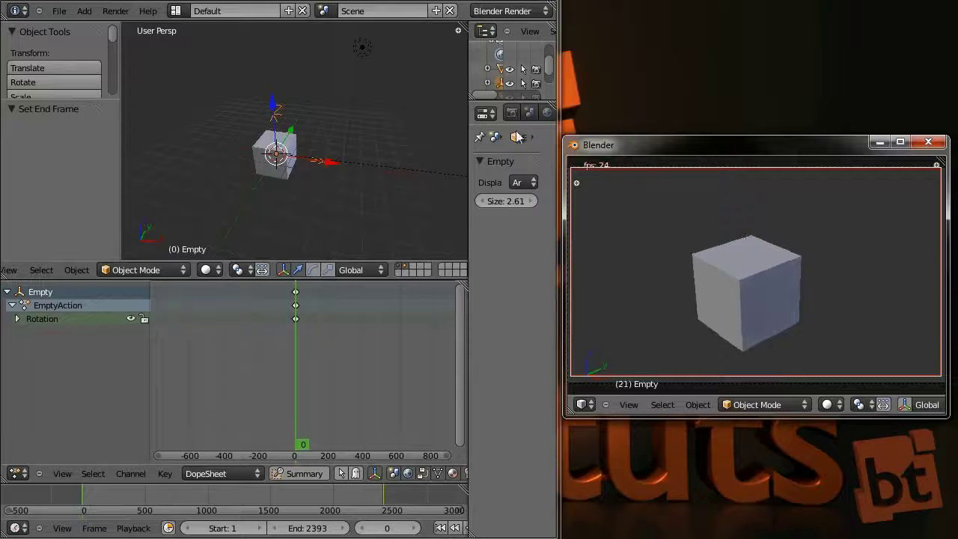
# Select the cube in the main window, maximize that 3D view and put the cube in Edit Mode.
pyautogui.rightClick(275, 159)
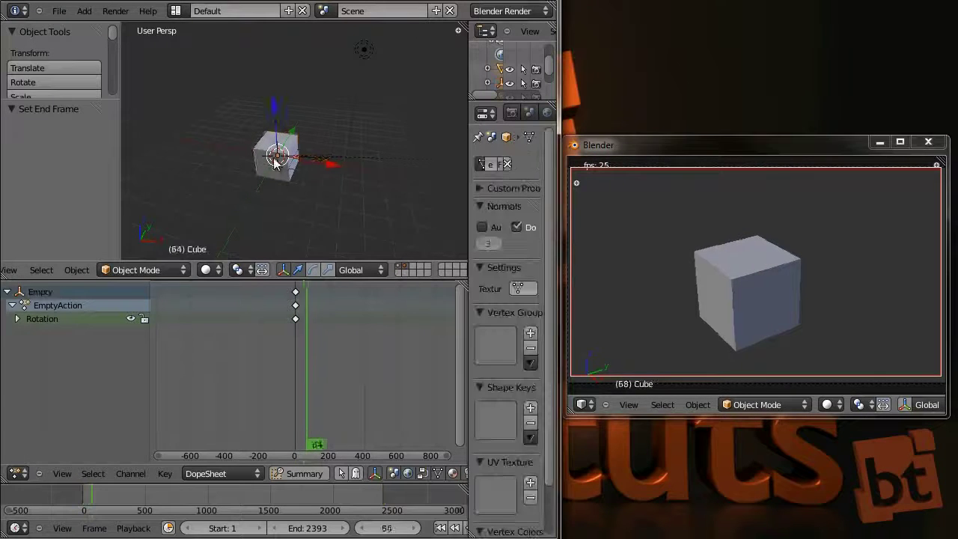
pyautogui.press('KP_Decimal')
pyautogui.hotkey('ctrl', 'Up')
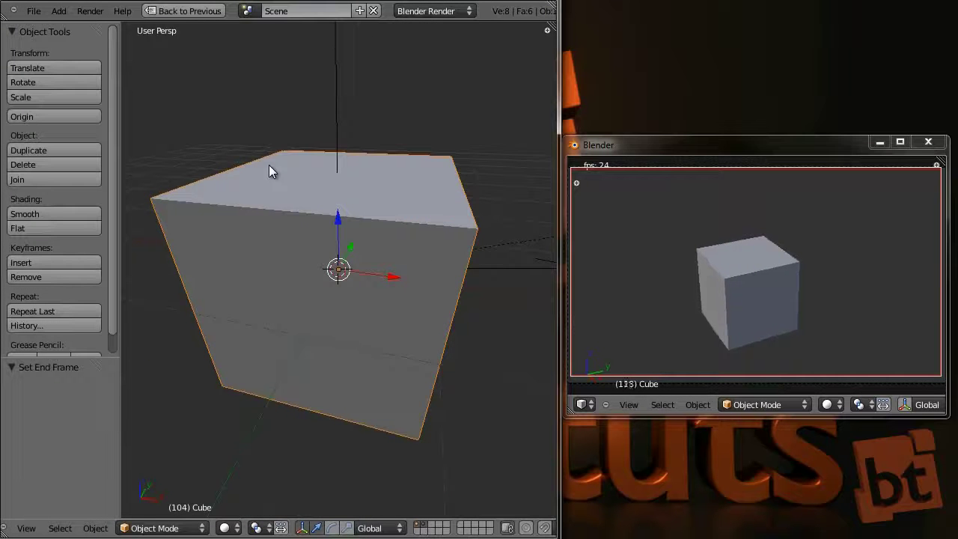
pyautogui.press('Tab')
pyautogui.scroll(-5, 424, 307)
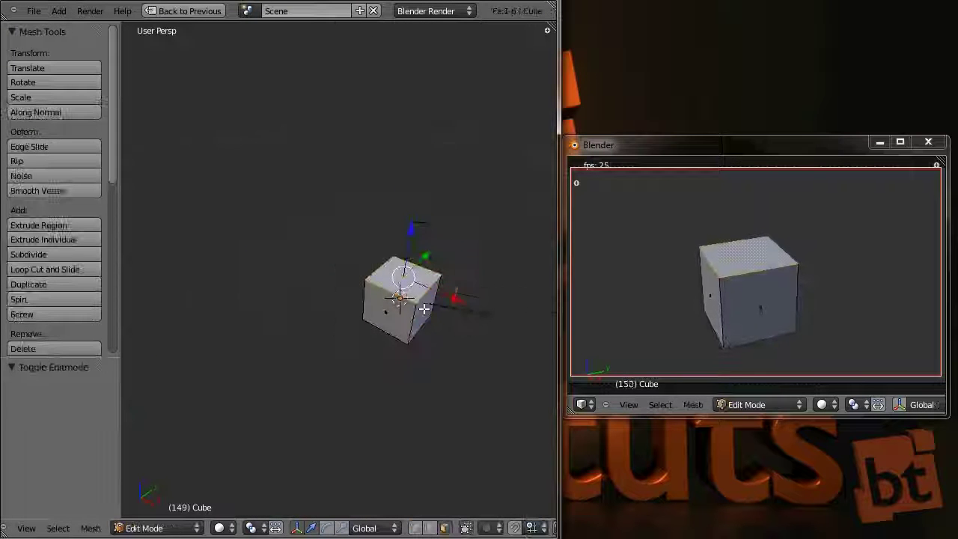
# Extrude the cube's top face up about 1.49 and its lower side face outward along X in two sections, the second about 1.19.
pyautogui.press('e')
pyautogui.click(460, 332)
pyautogui.rightClick(430, 349)
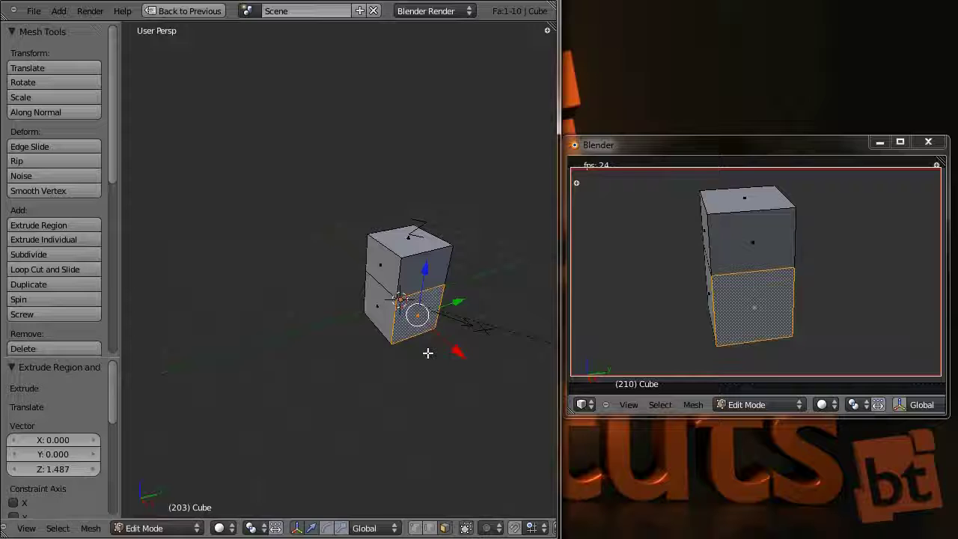
pyautogui.press('e')
pyautogui.click(464, 382)
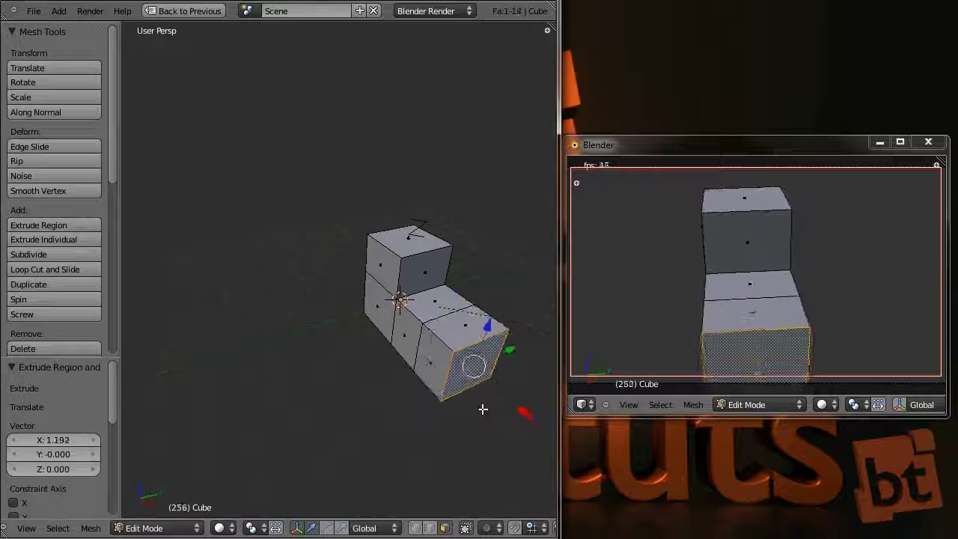
# Extrude the top face of the outer end section upward by about 1.4.
pyautogui.rightClick(465, 333)
pyautogui.press('e')
pyautogui.click(483, 341)
# Recess the raised block's outer face: extrude it, scale it to about 0.57 and extrude it inward about 0.54.
pyautogui.rightClick(495, 340)
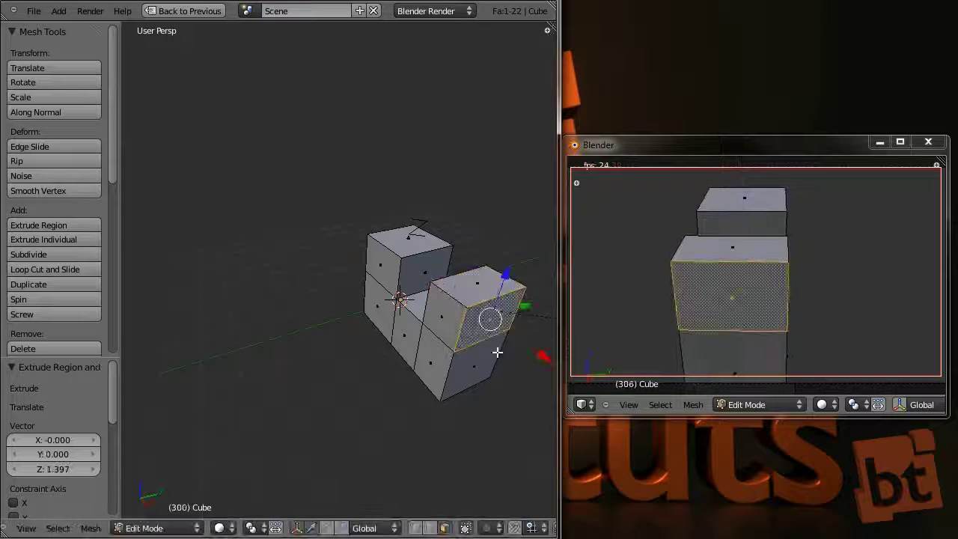
pyautogui.press('e')
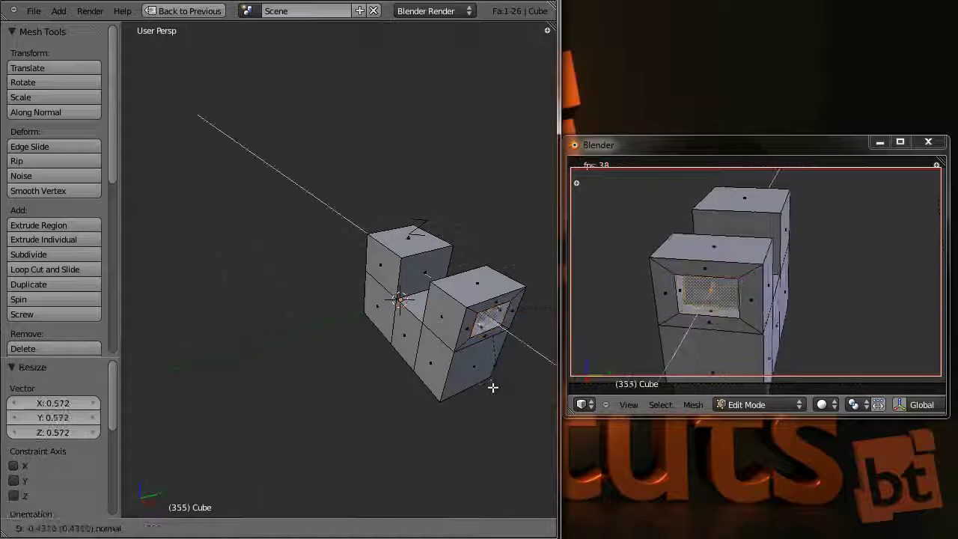
pyautogui.click(488, 382)
# Extrude the recessed block's adjacent side face outward along Y by about 1.79, and again by about 0.89.
pyautogui.moveTo(489, 382); pyautogui.dragTo(293, 372, button='middle')
pyautogui.moveTo(421, 383); pyautogui.dragTo(380, 337, button='middle')
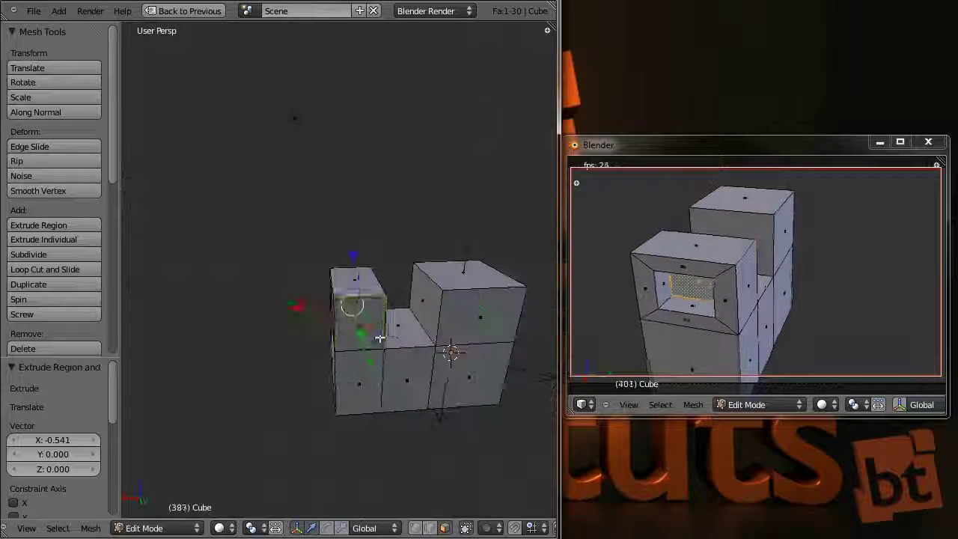
pyautogui.rightClick(378, 322)
pyautogui.press('e')
pyautogui.click(462, 441)
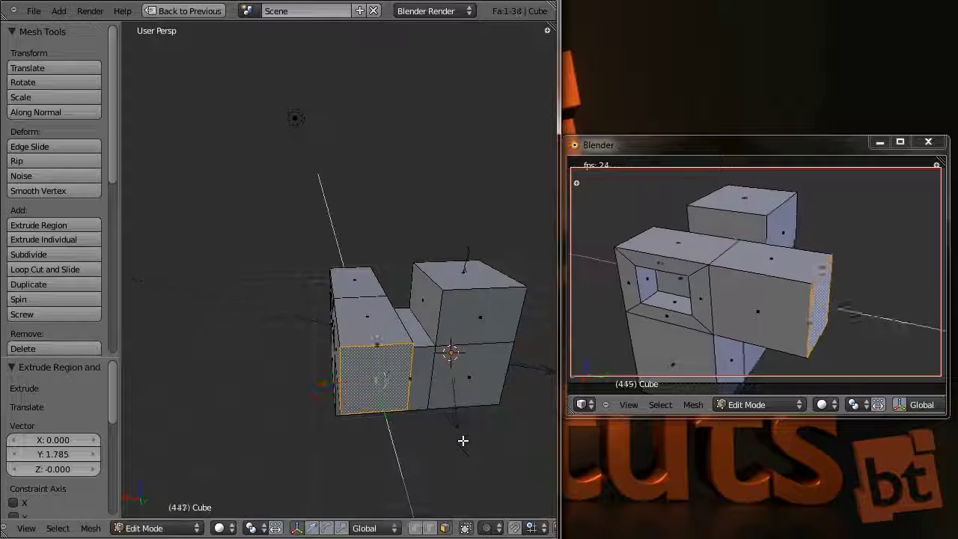
pyautogui.press('e')
pyautogui.click(497, 481)
# Extrude the top face of the arm's end section up about 0.76 and the raised part's outer face along Y about 1.62.
pyautogui.rightClick(391, 380)
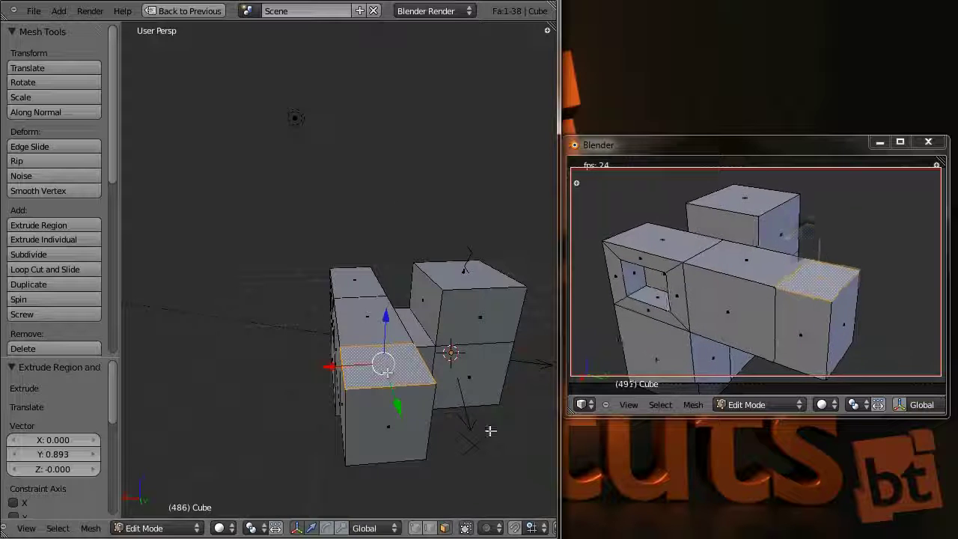
pyautogui.press('e')
pyautogui.click(486, 385)
pyautogui.press('e')
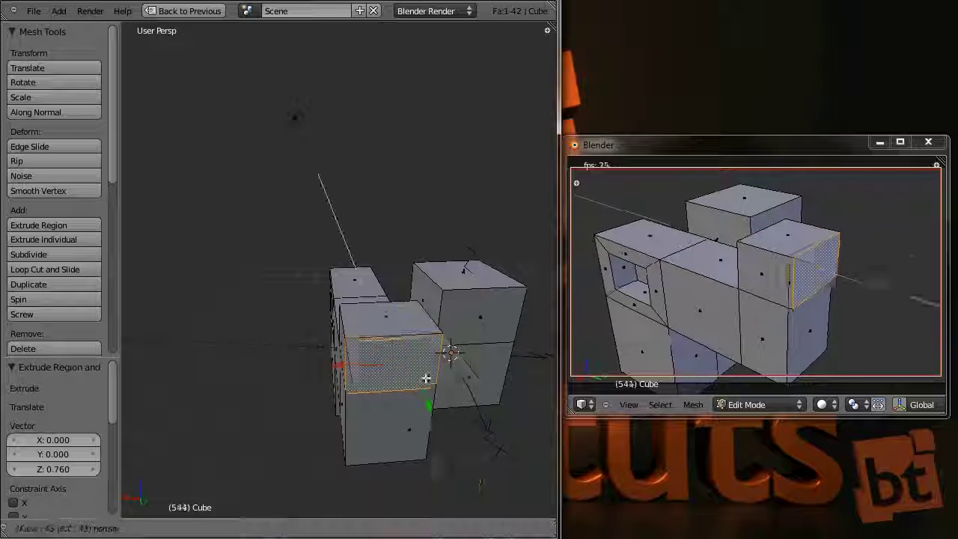
pyautogui.click(400, 428)
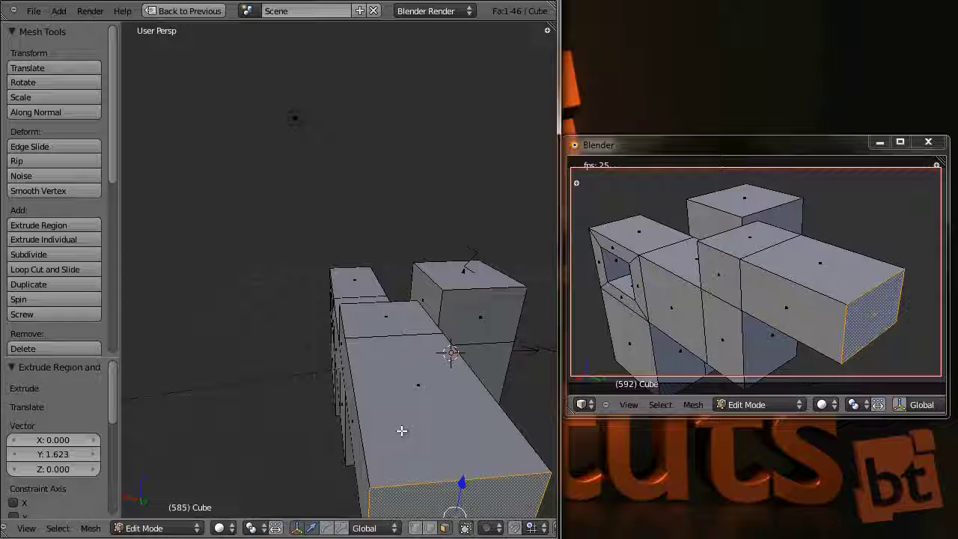
# Extend the arm's end face about 0.48 along Y and extrude the new section's top face up about 0.6.
pyautogui.press('e')
pyautogui.click(468, 29)
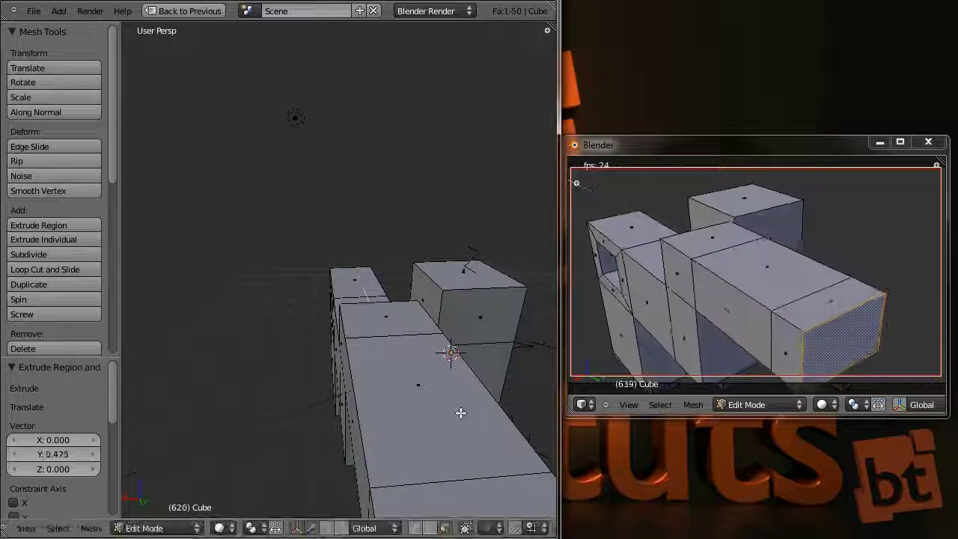
pyautogui.rightClick(507, 509)
pyautogui.press('e')
pyautogui.click(490, 400)
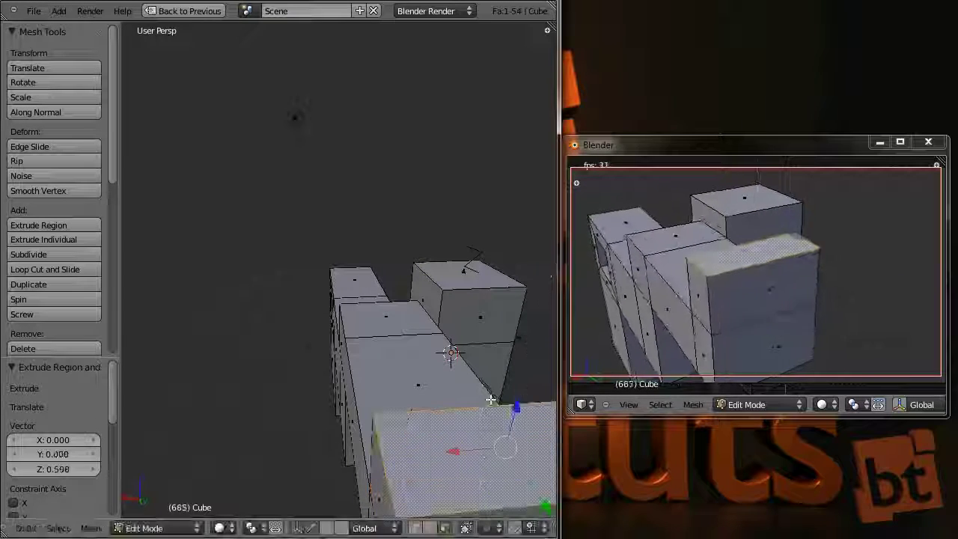
# Inset the outer face of the newly raised end block by extruding it in place and scaling it to about 0.63.
pyautogui.moveTo(499, 452); pyautogui.dragTo(445, 368, button='middle')
pyautogui.scroll(-3, 434, 368)
pyautogui.rightClick(314, 185)
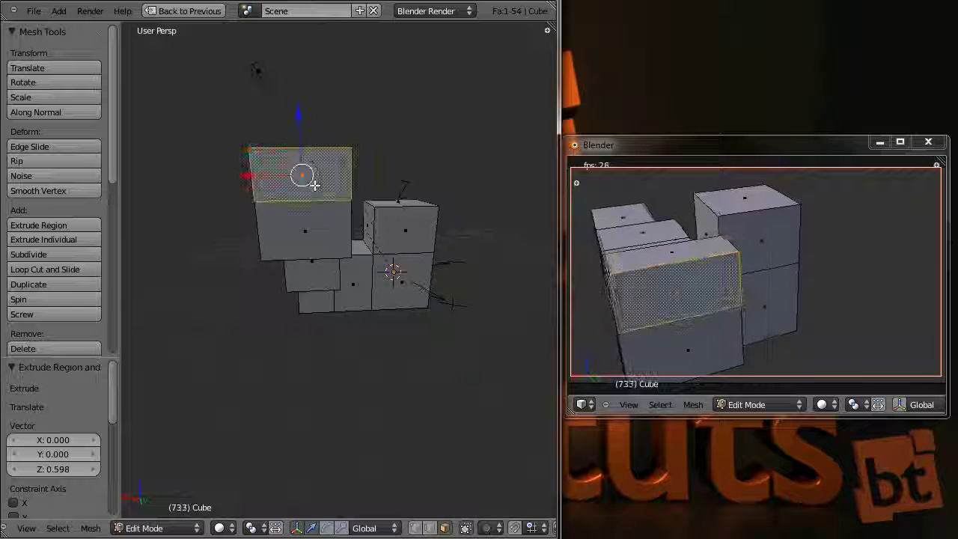
pyautogui.press('e')
pyautogui.rightClick(362, 225)
pyautogui.press('s')
pyautogui.click(361, 197)
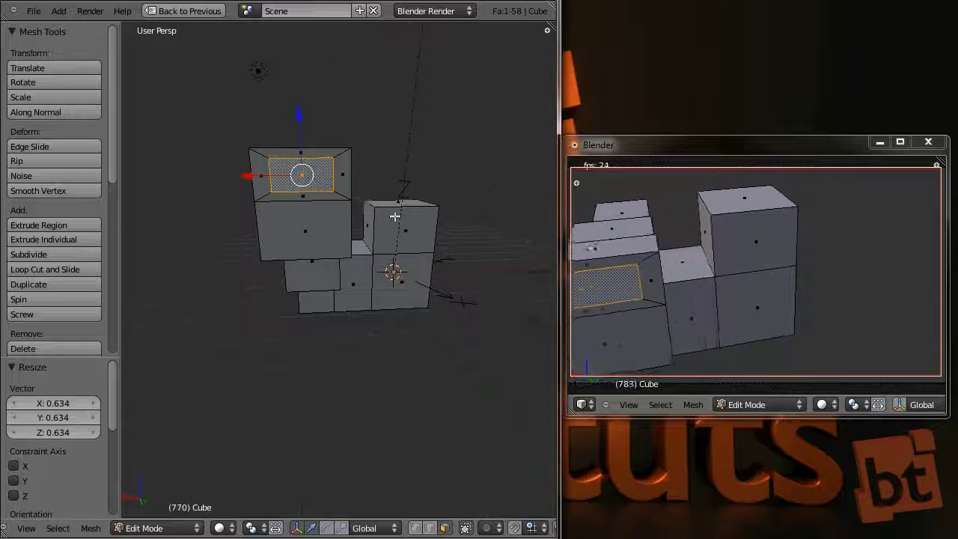
# Extrude the side face next to the inset along X in three successive sections, the second about 1.52 long.
pyautogui.moveTo(395, 216); pyautogui.dragTo(310, 227, button='middle')
pyautogui.rightClick(359, 182)
pyautogui.press('e')
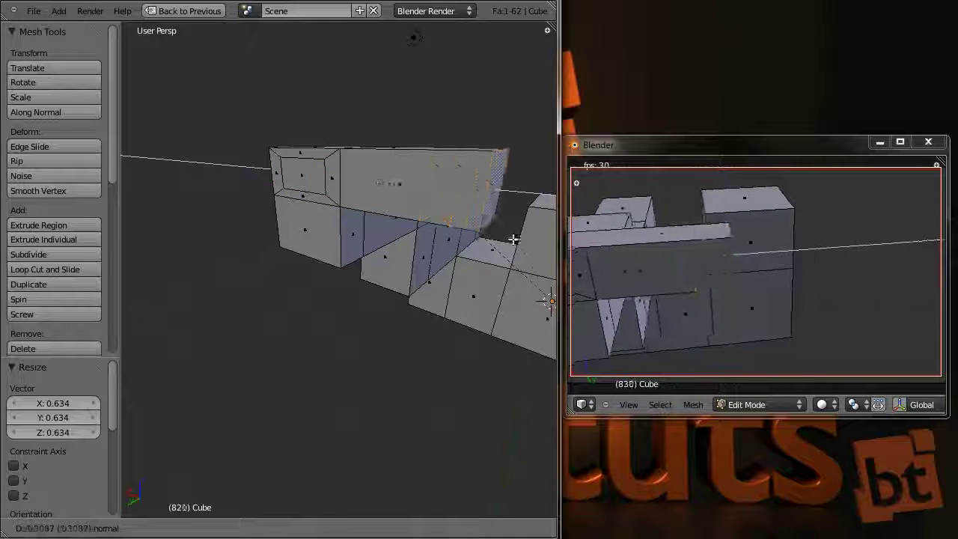
pyautogui.click(514, 240)
pyautogui.moveTo(514, 239); pyautogui.dragTo(432, 334, button='middle')
pyautogui.click(518, 370)
pyautogui.press('e')
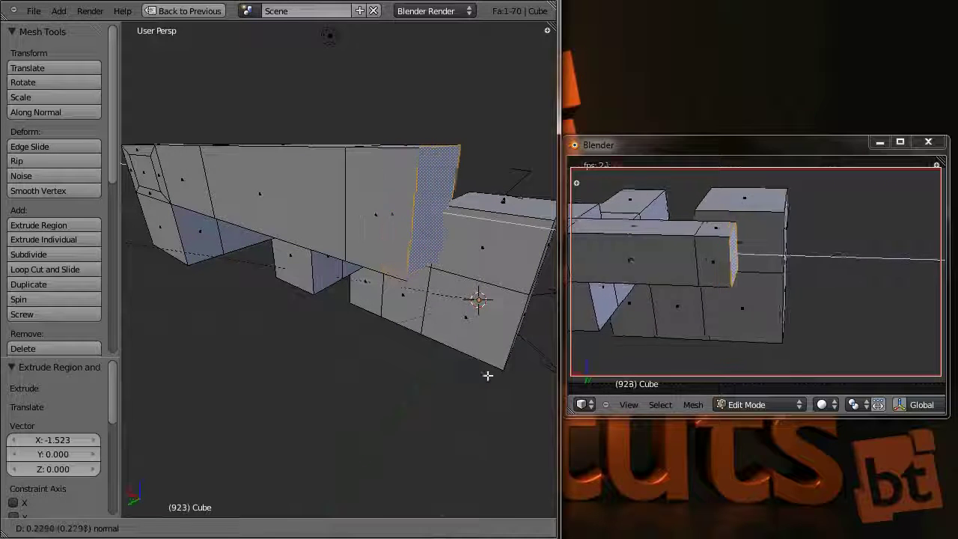
pyautogui.click(486, 371)
# Extrude the last section's front face about 0.59 along Y and the new block's side face about 0.56 along negative X.
pyautogui.rightClick(369, 216)
pyautogui.press('e')
pyautogui.click(342, 364)
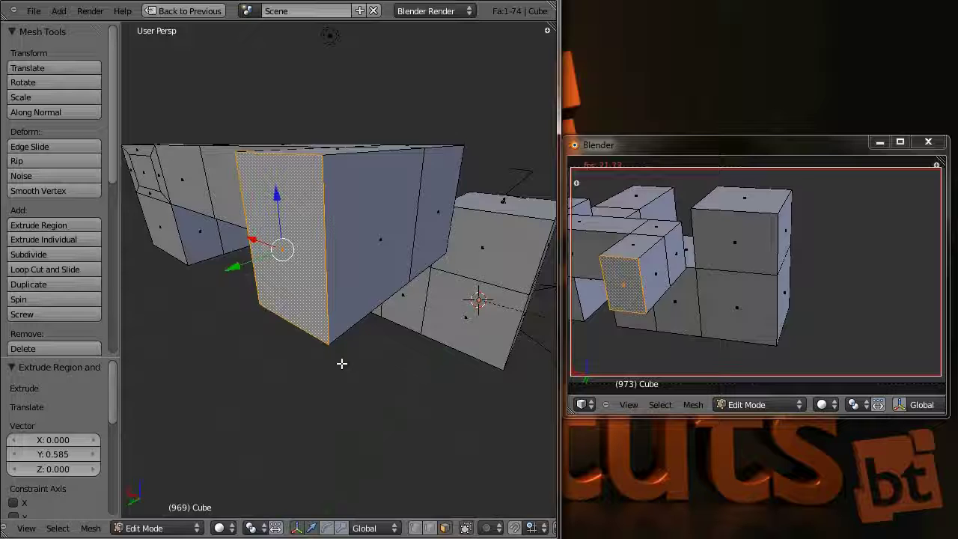
pyautogui.rightClick(398, 230)
pyautogui.press('e')
pyautogui.click(138, 308)
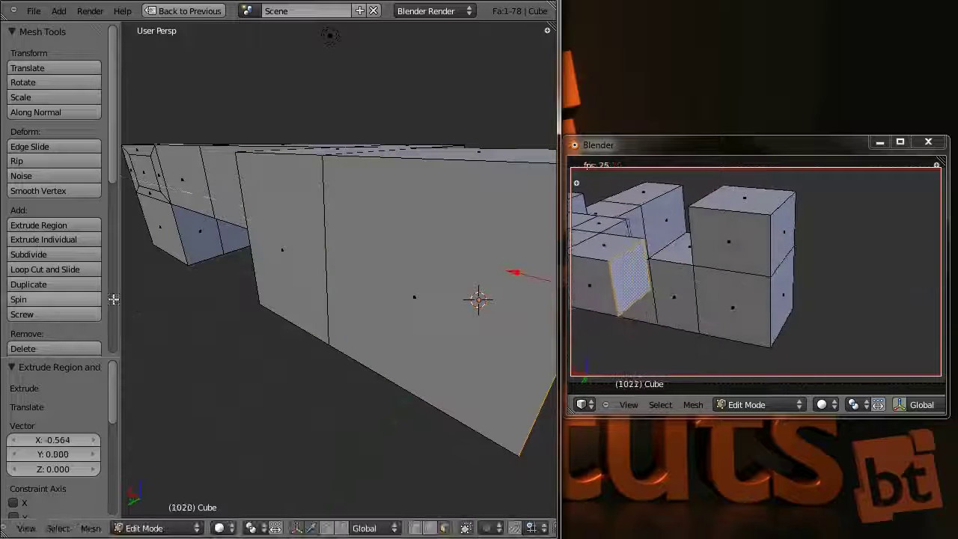
# Extrude a lower side face in the middle of the structure along negative X as a two-section arm, the end section about 1.02 long.
pyautogui.moveTo(157, 301); pyautogui.dragTo(299, 285, button='middle')
pyautogui.scroll(-7, 294, 281)
pyautogui.scroll(4, 292, 286)
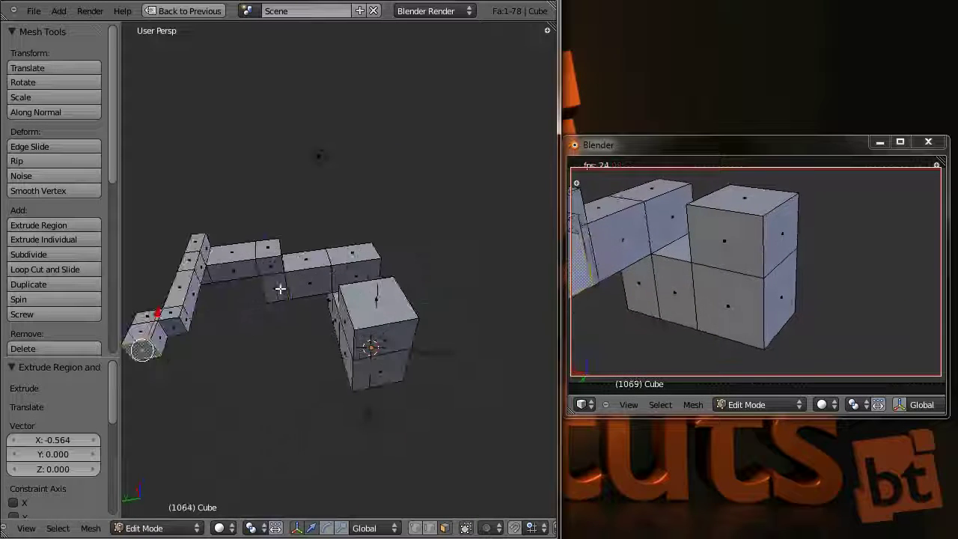
pyautogui.rightClick(280, 289)
pyautogui.press('e')
pyautogui.click(338, 383)
pyautogui.press('e')
pyautogui.click(369, 418)
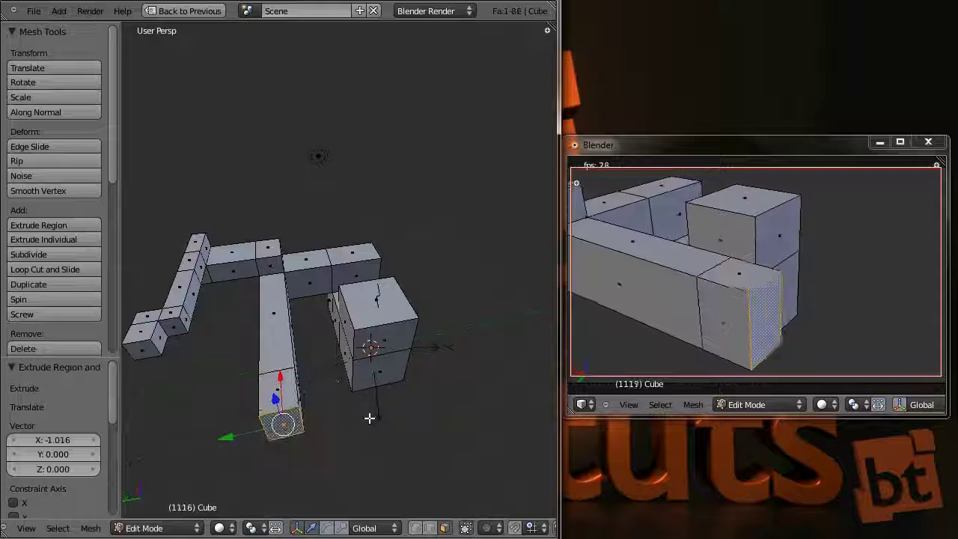
# Extrude the top face of the new arm's end section up about 1.5 and the raised block's outer face outward about 0.61.
pyautogui.rightClick(303, 395)
pyautogui.press('e')
pyautogui.click(287, 378)
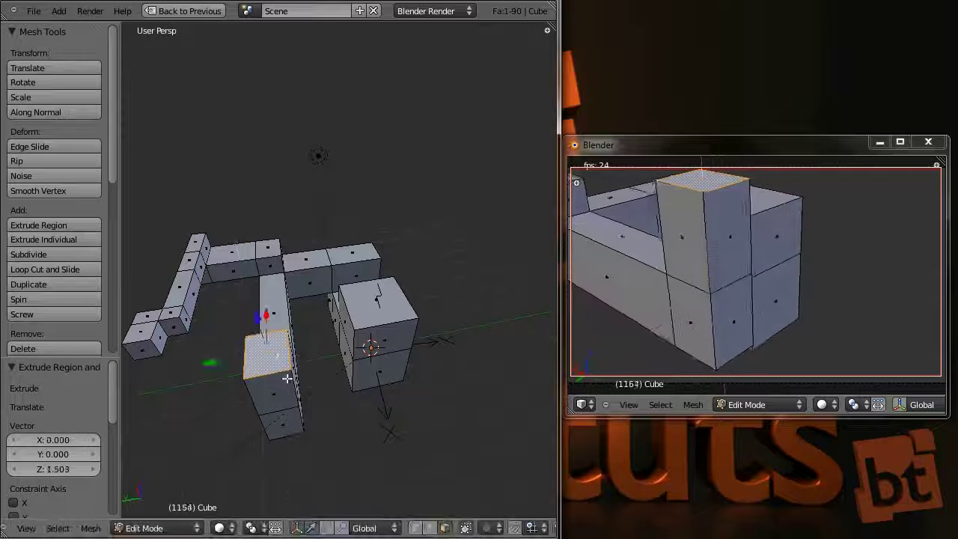
pyautogui.rightClick(287, 378)
pyautogui.press('e')
pyautogui.click(337, 414)
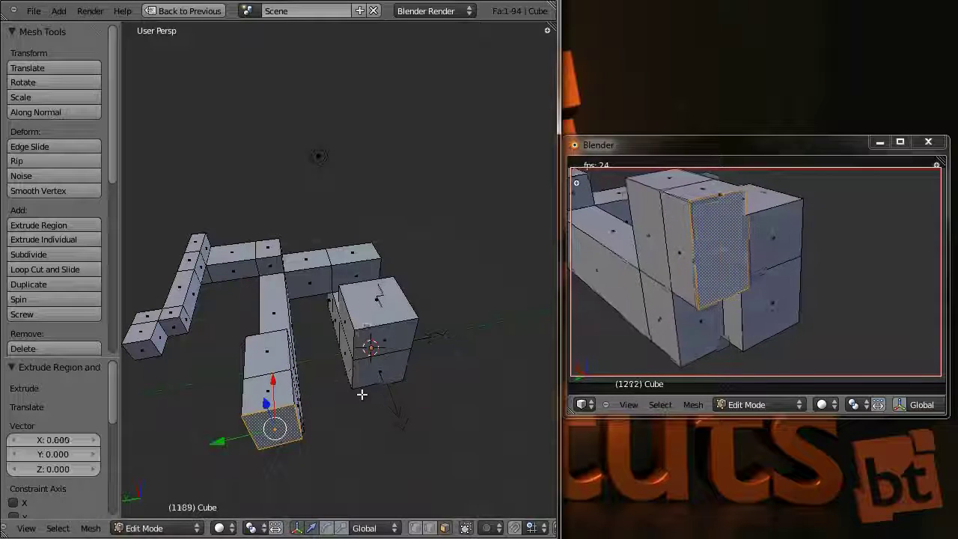
# Scale down an inset on the raised block's outer face and extrude it inward by about 0.28.
pyautogui.press('s')
pyautogui.click(329, 373)
pyautogui.press('e')
pyautogui.click(316, 362)
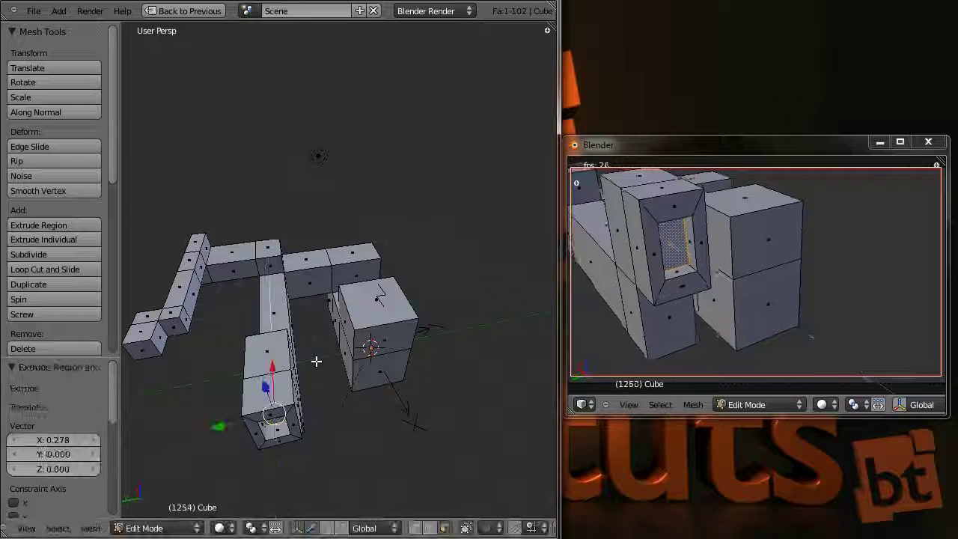
# Extrude the original block's upper side face about 2 along negative X and add a second, shorter section at its end.
pyautogui.rightClick(387, 339)
pyautogui.press('e')
pyautogui.click(435, 394)
pyautogui.press('e')
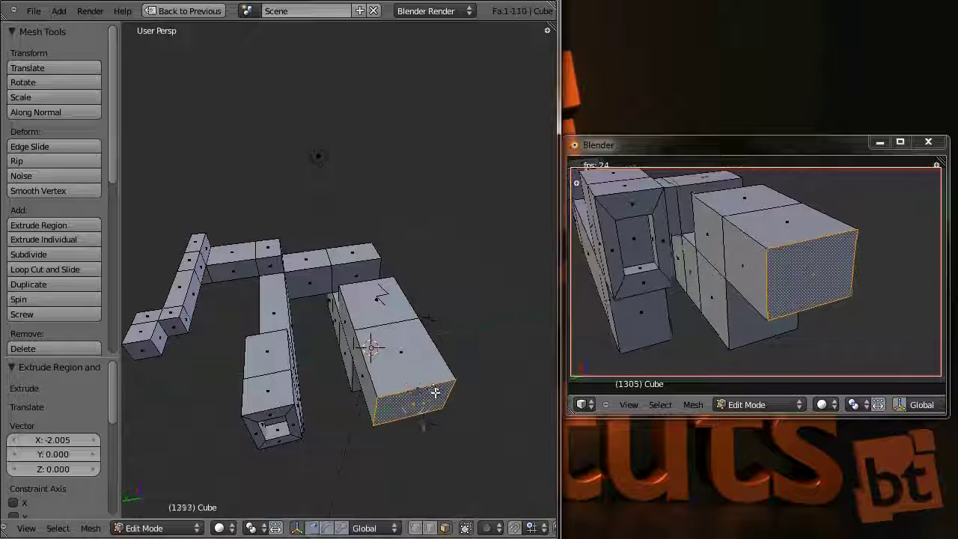
pyautogui.click(448, 408)
# Extrude the end section's top face up about 1.32 and the raised part's narrow side face about 0.63 along Y.
pyautogui.rightClick(434, 389)
pyautogui.press('e')
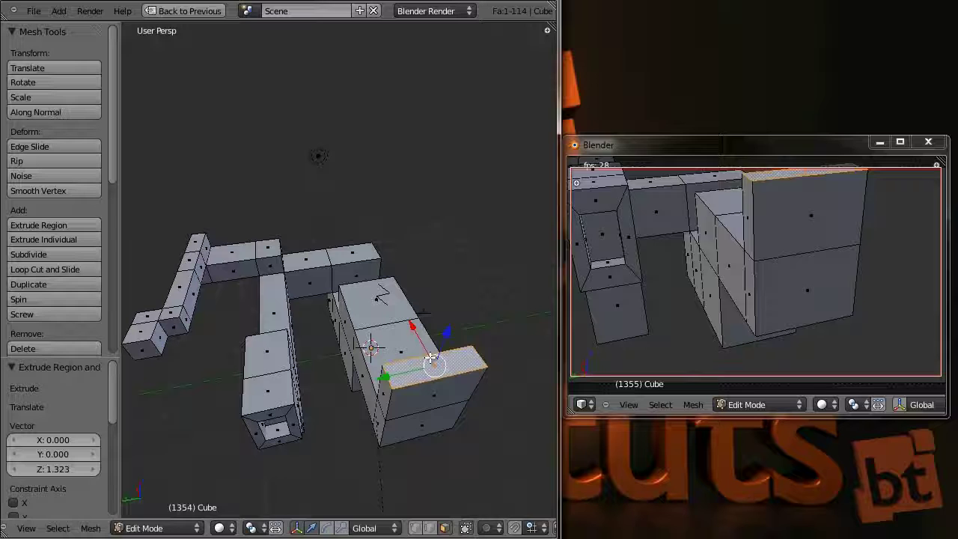
pyautogui.rightClick(380, 392)
pyautogui.press('e')
pyautogui.click(355, 401)
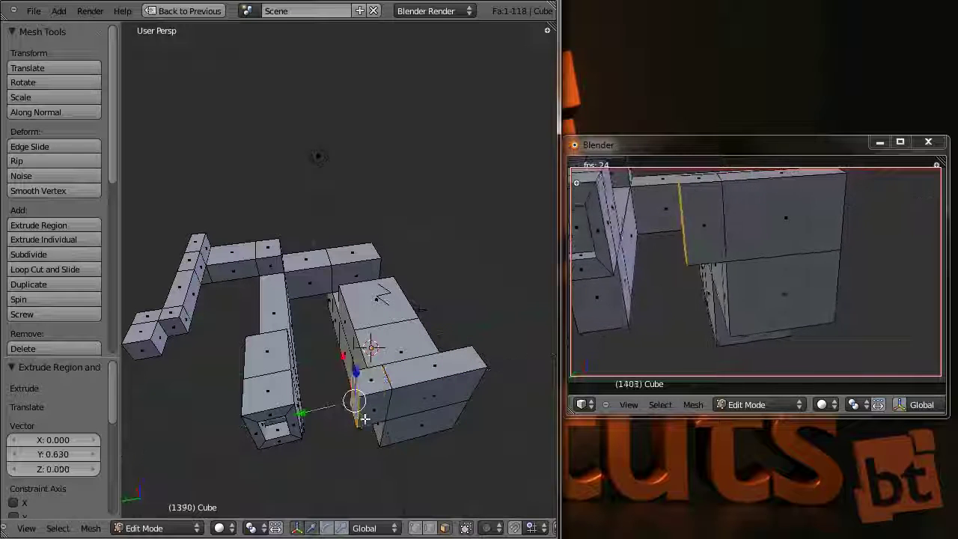
# Extrude the small side block's outer face along negative X by about 1.82, and again by about 1.55.
pyautogui.rightClick(369, 414)
pyautogui.press('e')
pyautogui.click(409, 429)
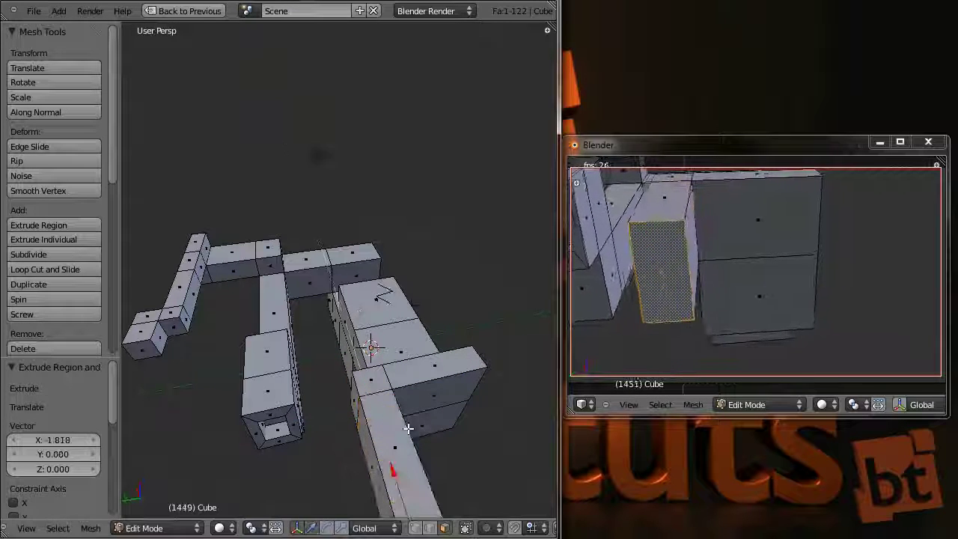
pyautogui.moveTo(398, 404); pyautogui.dragTo(345, 341, button='middle')
pyautogui.scroll(-3, 346, 341)
pyautogui.press('e')
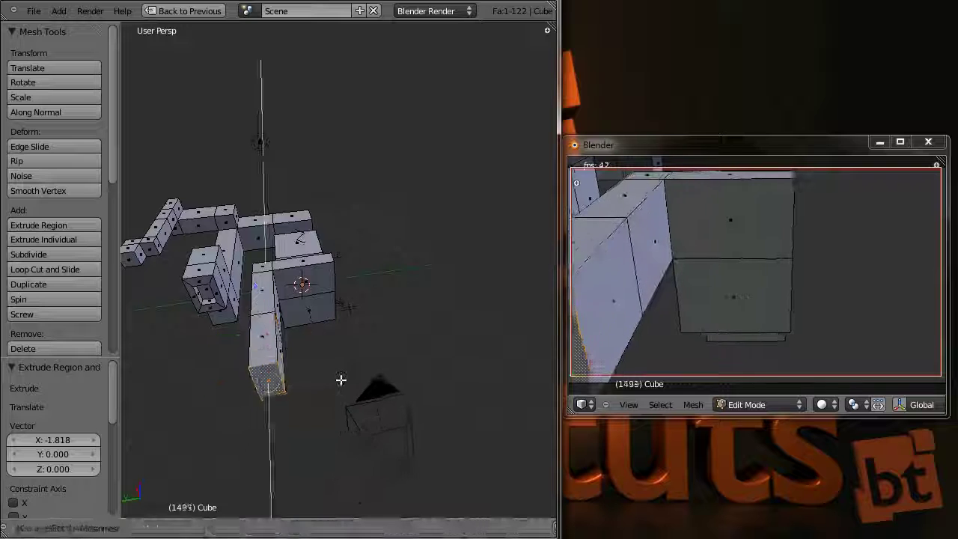
pyautogui.click(292, 353)
# Extrude the inner side face of the arm's end section along negative Y in two sections, the second about 0.86 long.
pyautogui.rightClick(287, 354)
pyautogui.press('e')
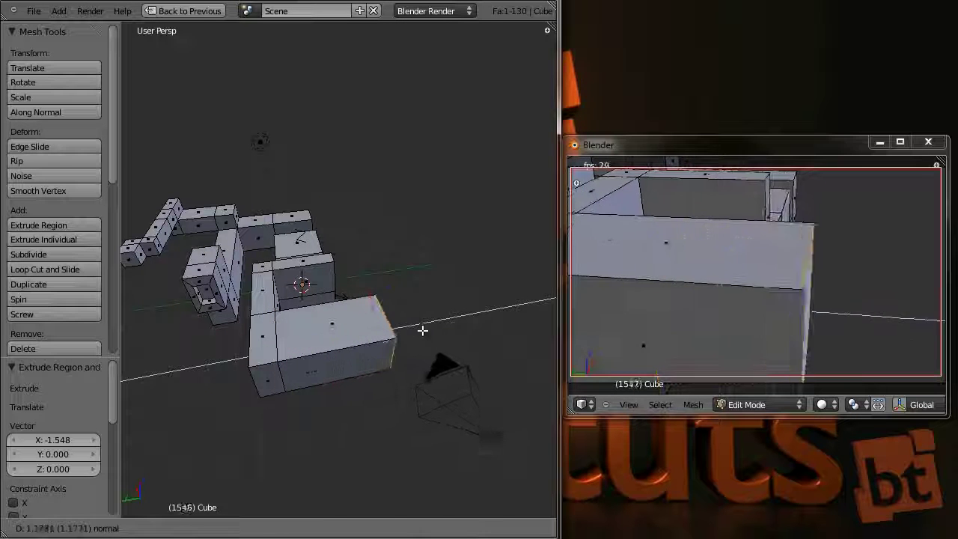
pyautogui.click(424, 330)
pyautogui.press('e')
pyautogui.click(450, 323)
# Extrude the top face of the arm's new end section up about 0.71 along Z.
pyautogui.rightClick(398, 311)
pyautogui.press('e')
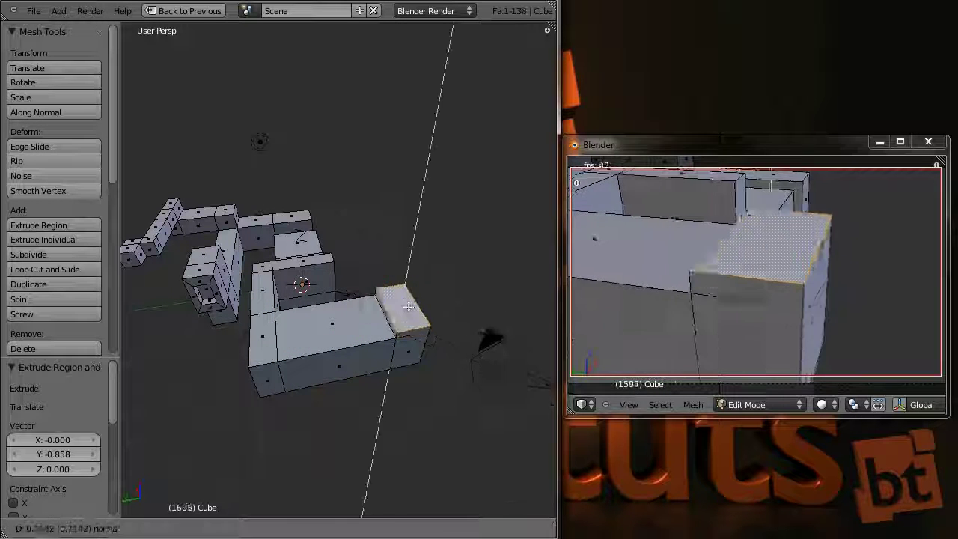
pyautogui.click(409, 297)
pyautogui.moveTo(459, 304); pyautogui.dragTo(399, 306, button='middle')
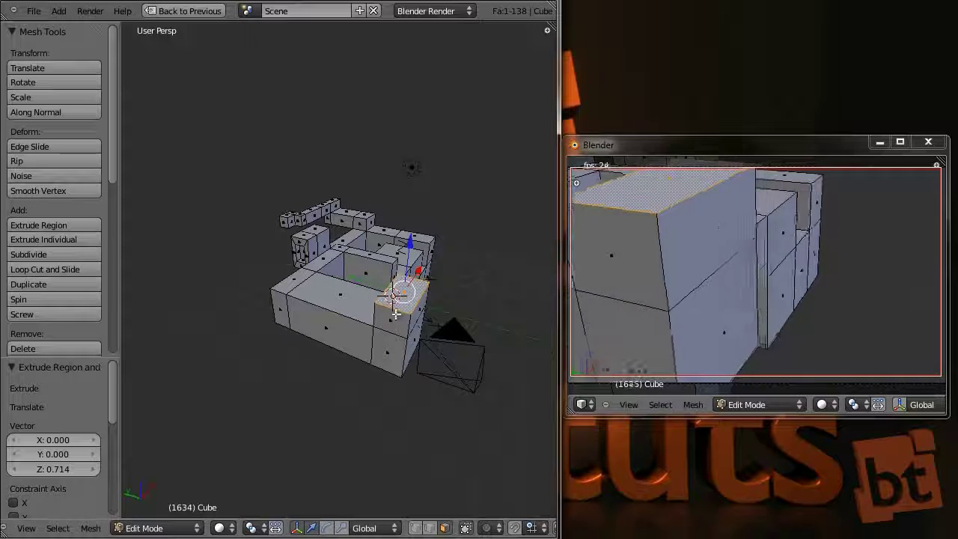
# Extrude the raised part's outer side face along negative Y in two sections, the second about 0.89 long.
pyautogui.rightClick(419, 315)
pyautogui.press('e')
pyautogui.click(470, 352)
pyautogui.moveTo(442, 340); pyautogui.dragTo(409, 333, button='middle')
pyautogui.press('e')
pyautogui.click(441, 365)
pyautogui.moveTo(440, 364); pyautogui.dragTo(352, 342, button='middle')
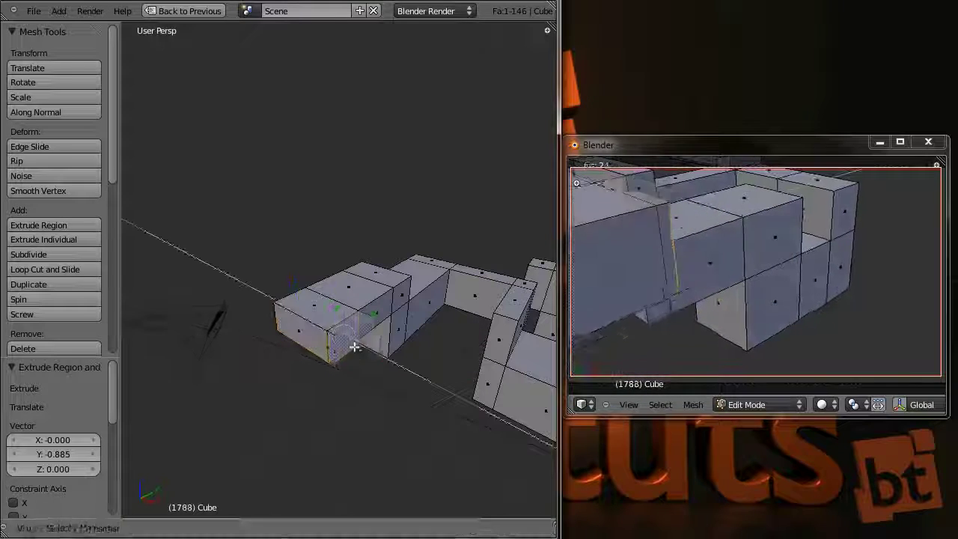
# Extrude the end section's side face along positive X by about 1.21, and again by about 1.44.
pyautogui.rightClick(402, 367)
pyautogui.press('e')
pyautogui.click(366, 367)
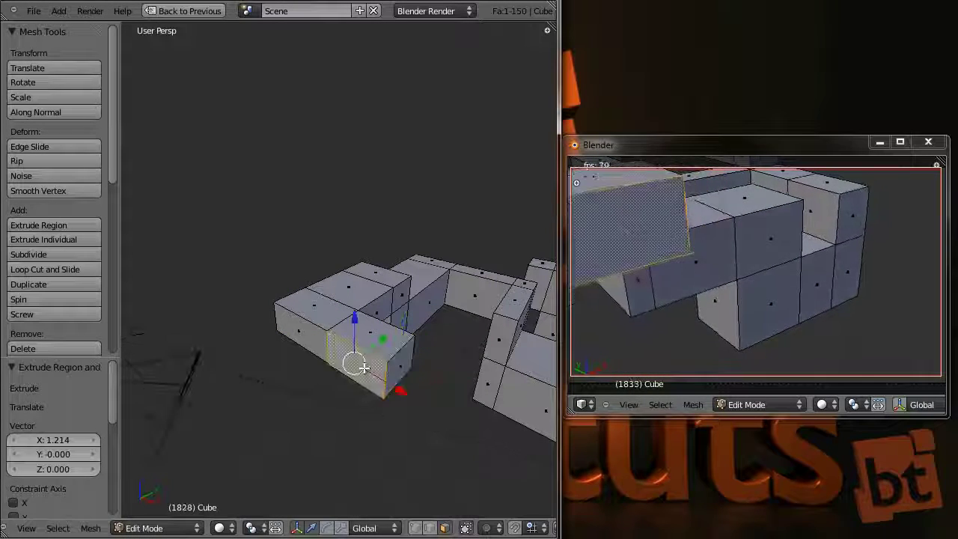
pyautogui.press('e')
pyautogui.click(485, 398)
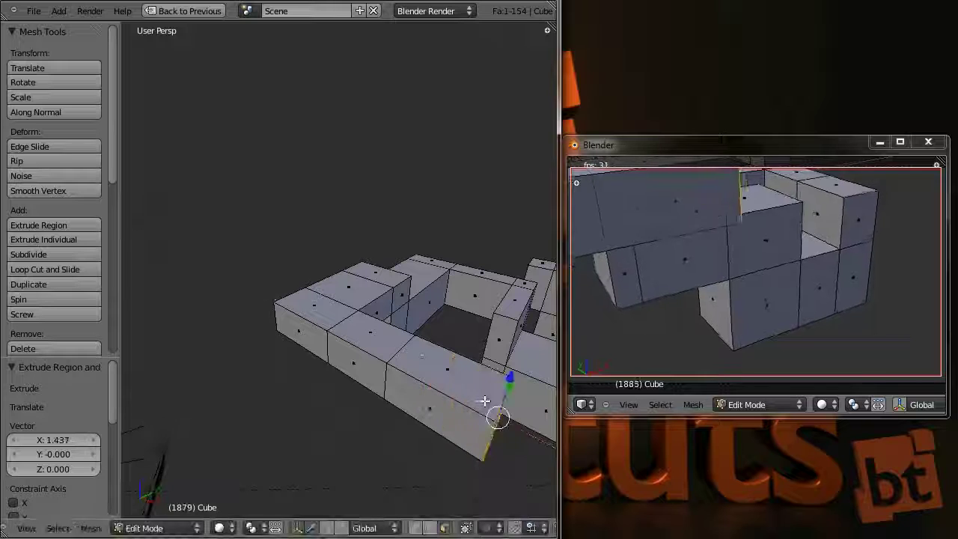
# Extrude the outer side face of the newest section about 0.98 along negative Y.
pyautogui.rightClick(432, 402)
pyautogui.press('e')
pyautogui.click(412, 380)
pyautogui.moveTo(412, 380); pyautogui.dragTo(382, 325, button='middle')
# Extrude the lower block's side face near the 3D cursor along negative Y in two sections, the second about 1.6 long.
pyautogui.rightClick(439, 383)
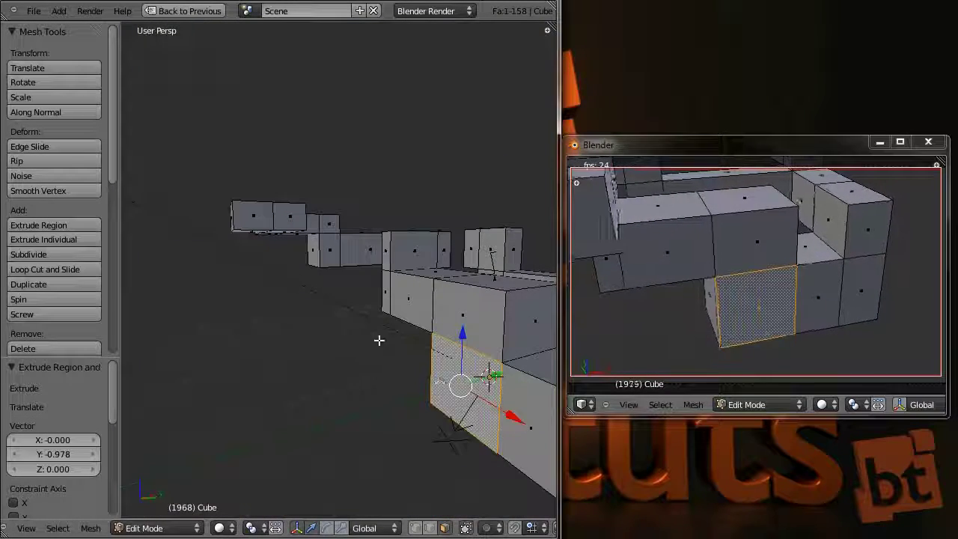
pyautogui.press('e')
pyautogui.click(292, 458)
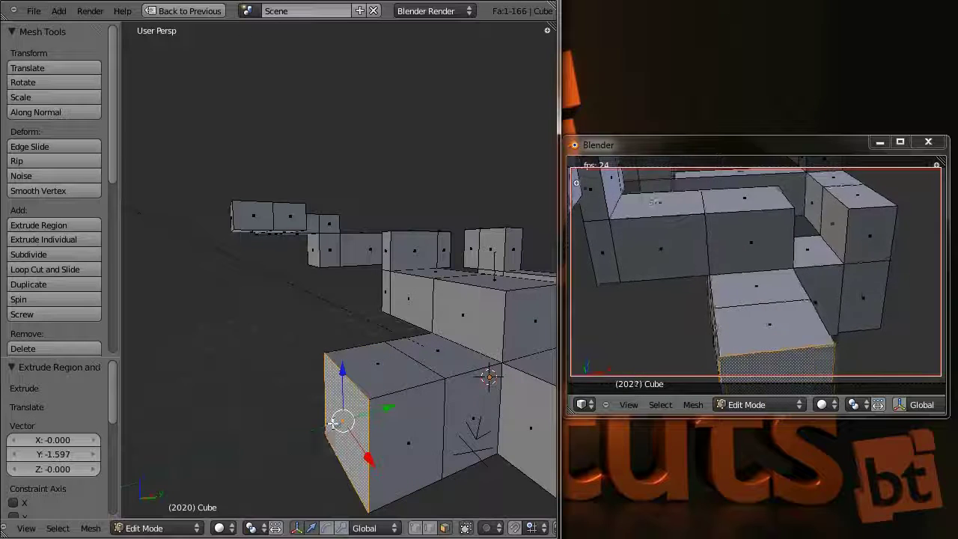
# Inset the top face of the outermost lower section by extruding it in place and scaling it to about 0.52.
pyautogui.rightClick(387, 370)
pyautogui.press('e')
pyautogui.rightClick(454, 329)
pyautogui.press('s')
pyautogui.click(424, 331)
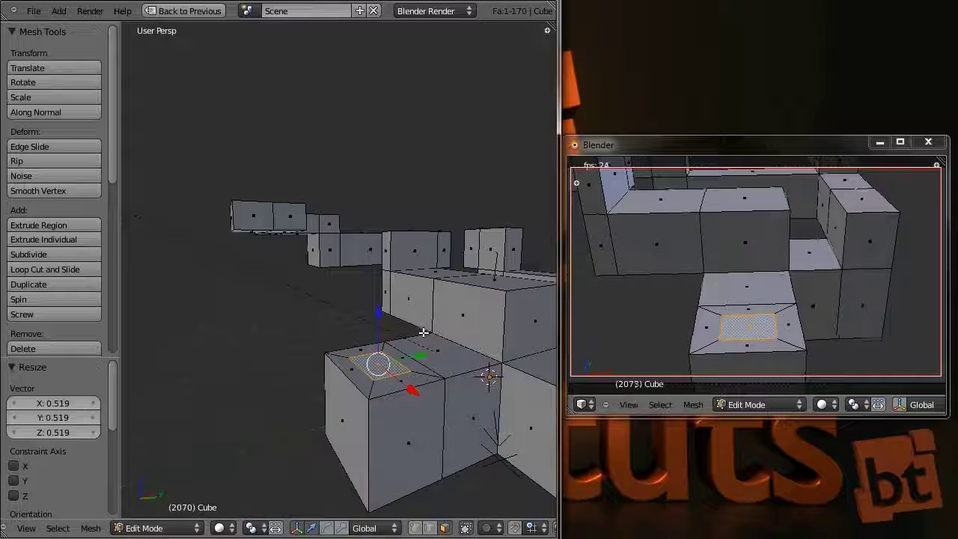
# Extrude the inset face up into a two-section column, the second about 0.75 tall, and scale up its top face.
pyautogui.press('e')
pyautogui.click(422, 294)
pyautogui.press('e')
pyautogui.click(426, 259)
pyautogui.press('s')
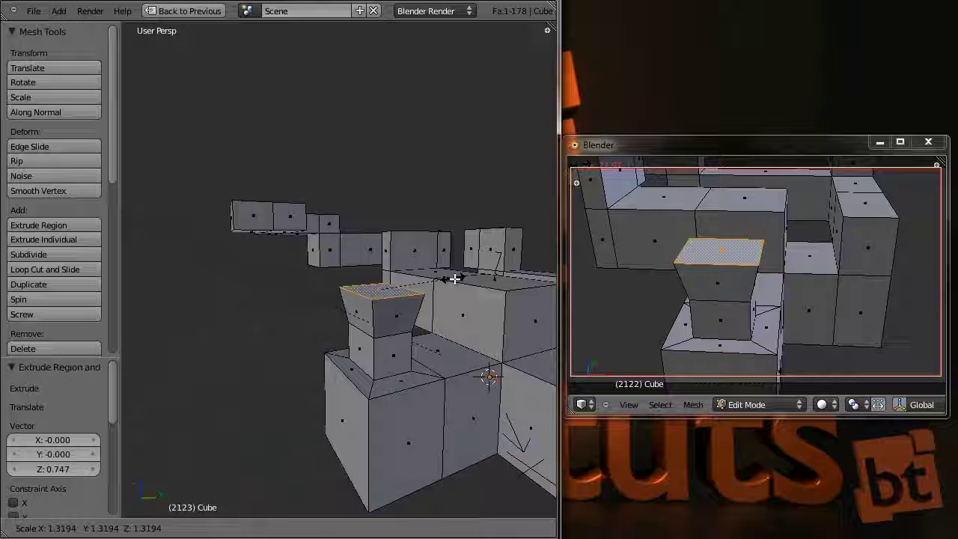
pyautogui.click(481, 280)
# Extrude the column's flared top face up about 0.89 along Z.
pyautogui.press('e')
pyautogui.click(455, 244)
pyautogui.press('s')
# Inset the column's top face to a scale of about 0.41 and extrude it down about 1.08 into a recess.
pyautogui.press('e')
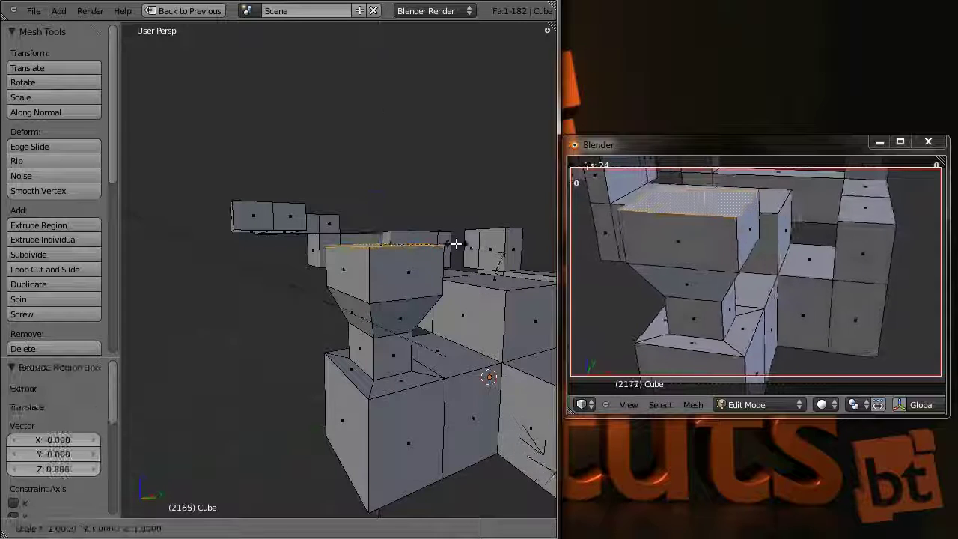
pyautogui.rightClick(457, 232)
pyautogui.press('s')
pyautogui.click(408, 233)
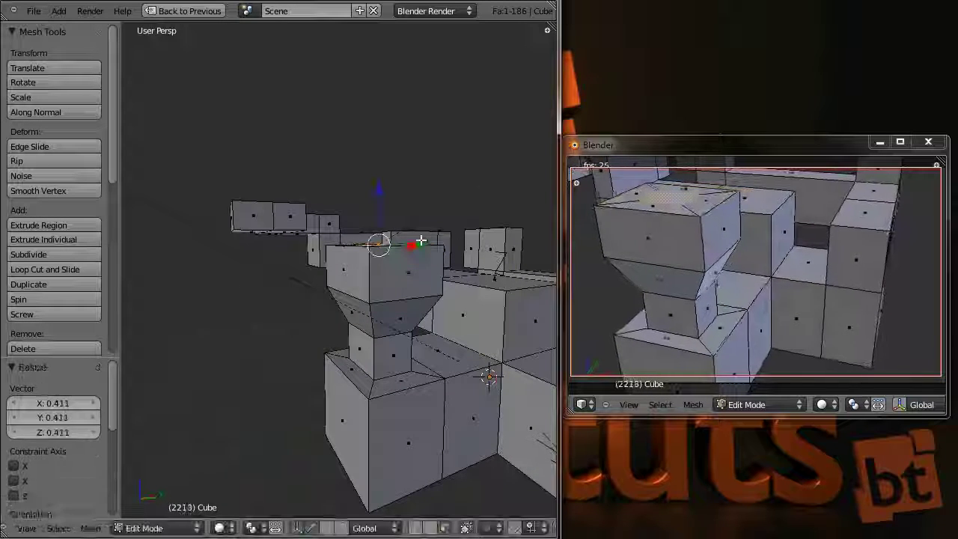
pyautogui.press('e')
pyautogui.click(442, 289)
# Inset the positive-X side face of the column's head by extruding it in place and scaling it to about 0.46.
pyautogui.rightClick(409, 286)
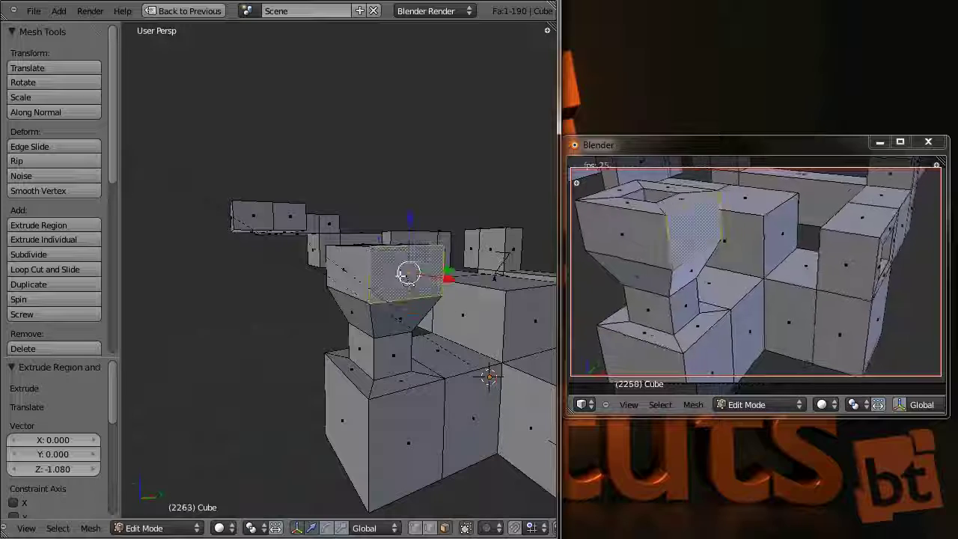
pyautogui.press('e')
pyautogui.rightClick(456, 307)
pyautogui.press('s')
pyautogui.click(442, 277)
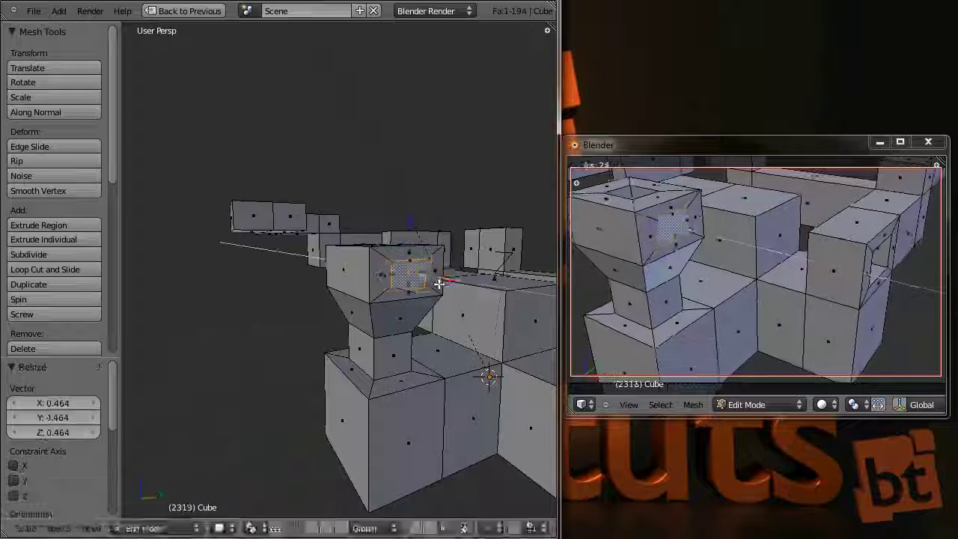
# Extrude the inset side face along positive X into a beam of two sections, about 1.36 and 2.38 long.
pyautogui.press('e')
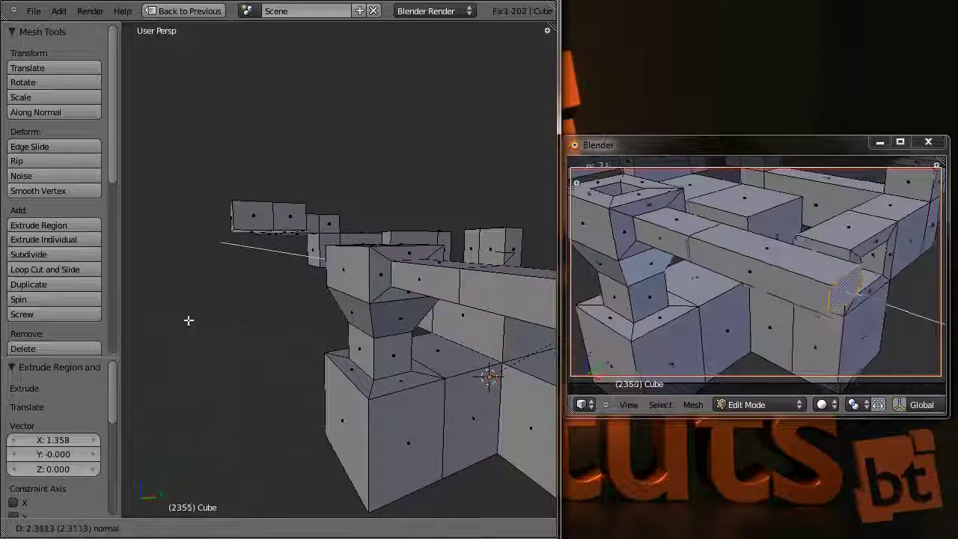
pyautogui.click(190, 320)
pyautogui.moveTo(240, 286); pyautogui.dragTo(306, 293, button='middle')
pyautogui.scroll(-6, 303, 289)
pyautogui.moveTo(278, 259); pyautogui.dragTo(348, 294, button='middle')
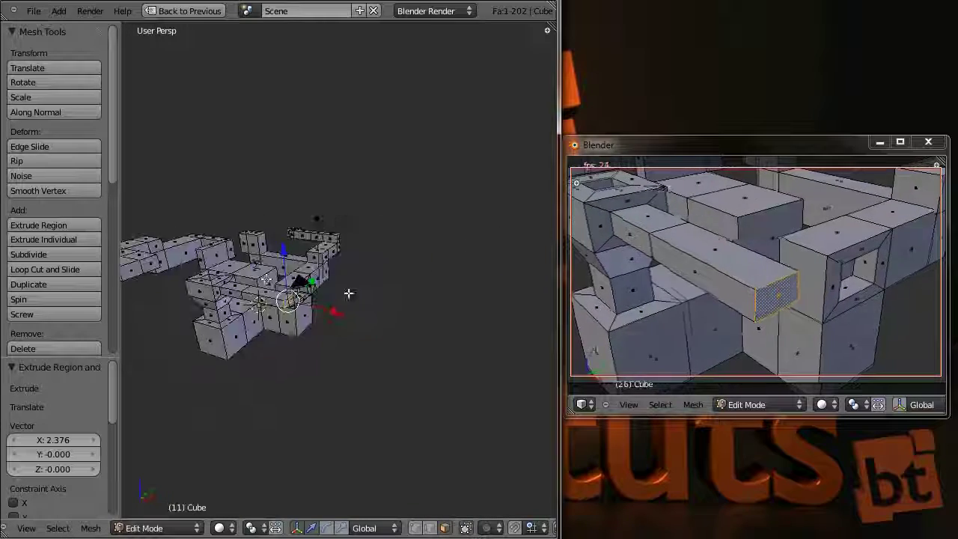
pyautogui.moveTo(266, 278); pyautogui.dragTo(343, 359, button='middle')
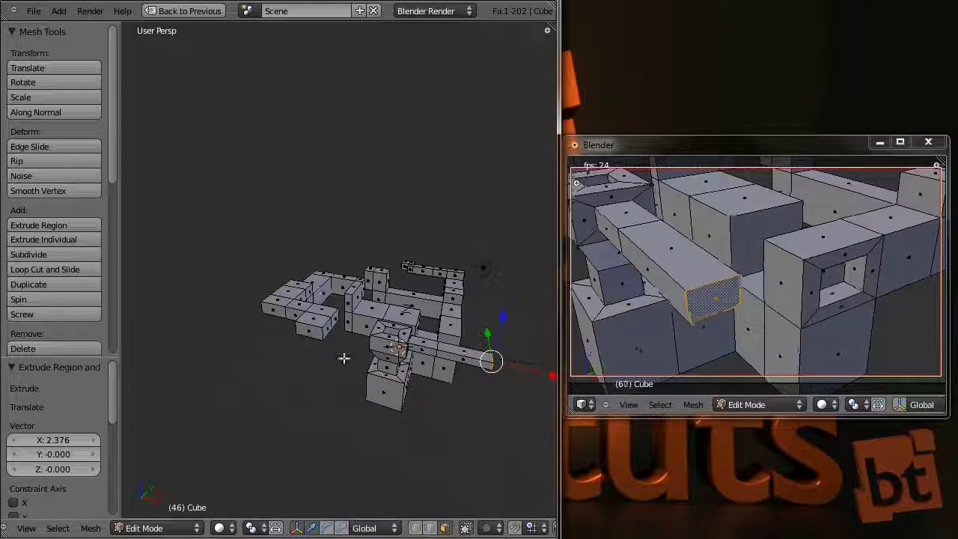
# Stop the HyperCam recording and the camera animation playing in the separate Blender window.
pyautogui.click(442, 537)
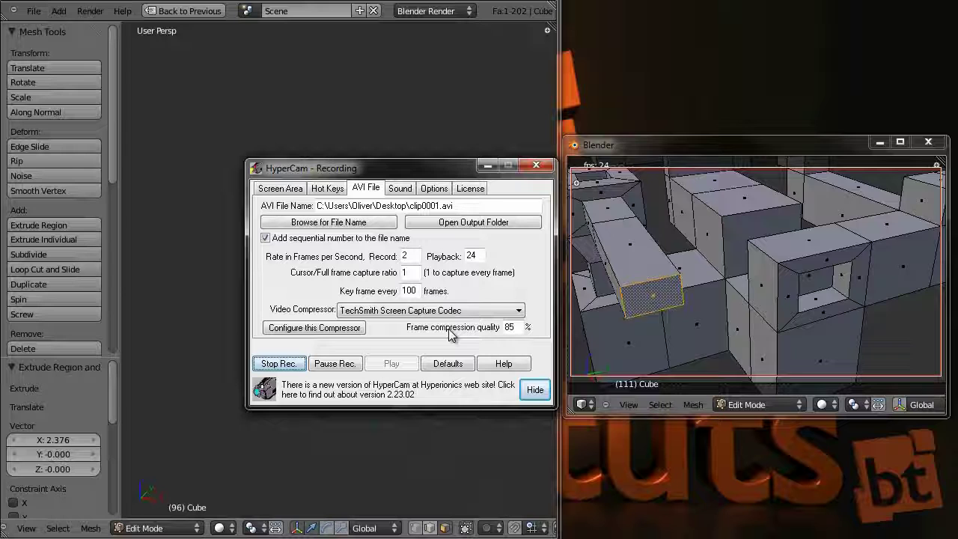
pyautogui.click(296, 365)
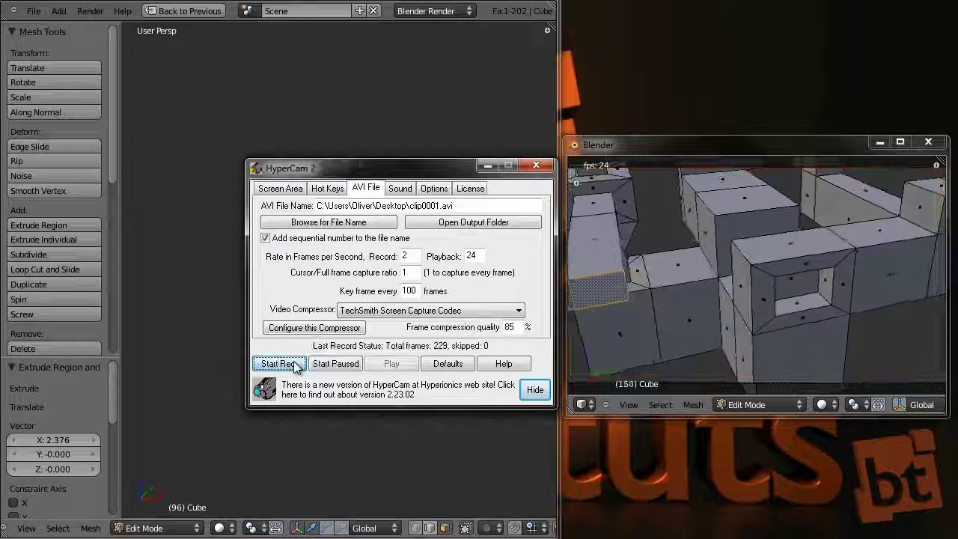
pyautogui.click(670, 150)
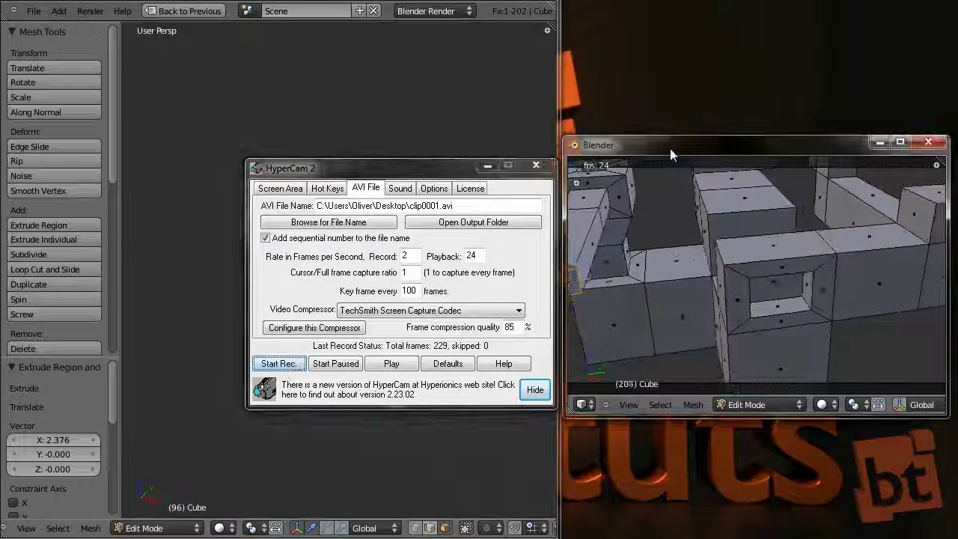
pyautogui.press('Escape')
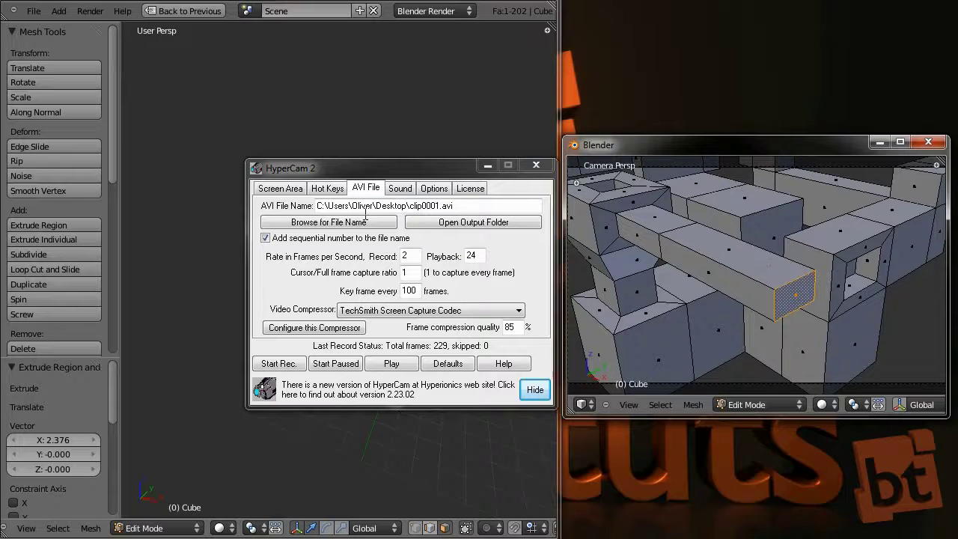
# Play back the recorded timelapse clip from HyperCam, and return to the Blender model.
pyautogui.moveTo(307, 176); pyautogui.dragTo(288, 191)
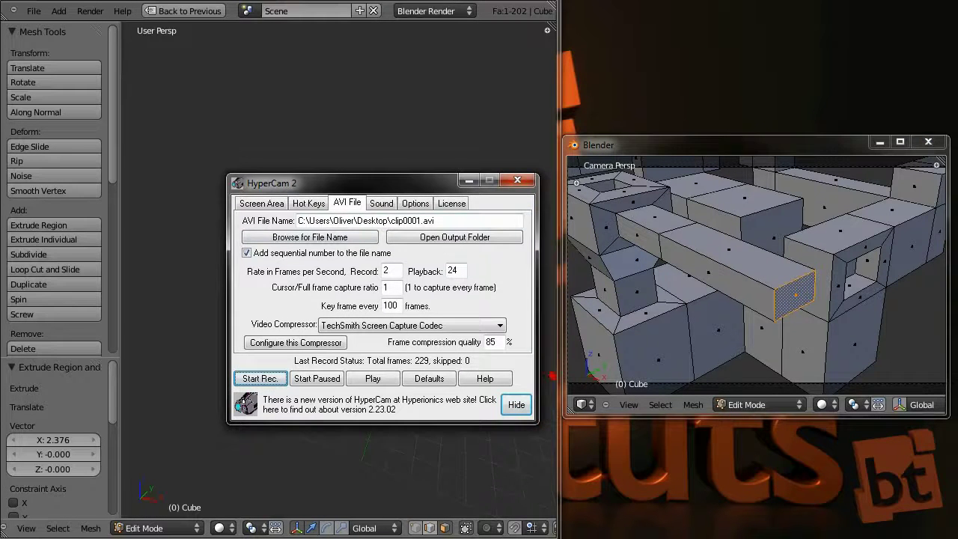
pyautogui.click(372, 379)
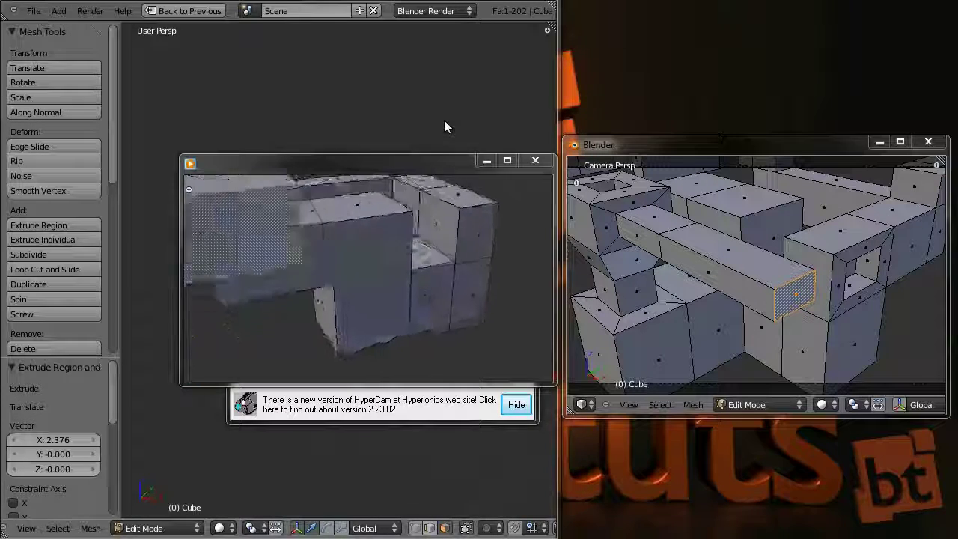
pyautogui.click(536, 163)
pyautogui.click(467, 180)
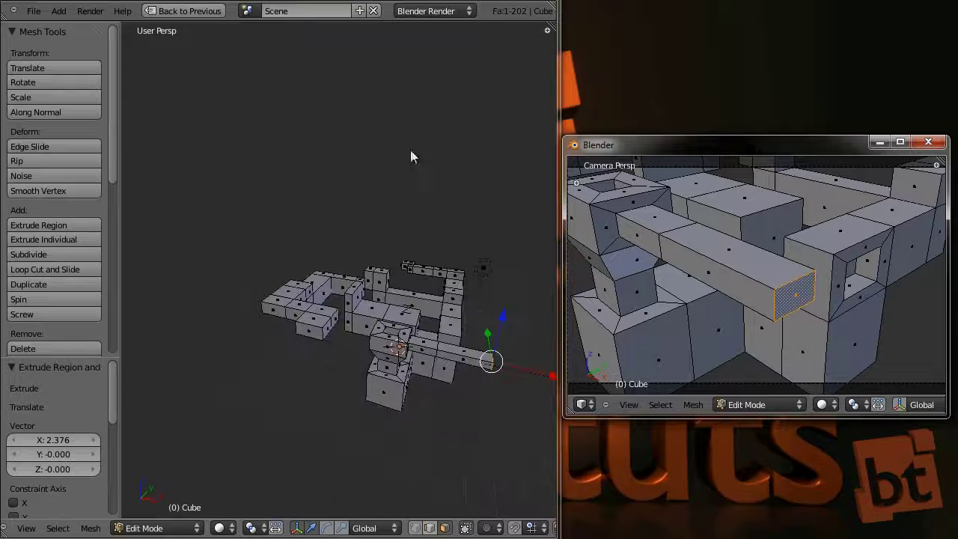
# Switch the extruded model from Edit Mode to Object Mode and select the camera.
pyautogui.keyDown('shift'); pyautogui.moveTo(435, 358); pyautogui.dragTo(403, 346, button='middle'); pyautogui.keyUp('shift')
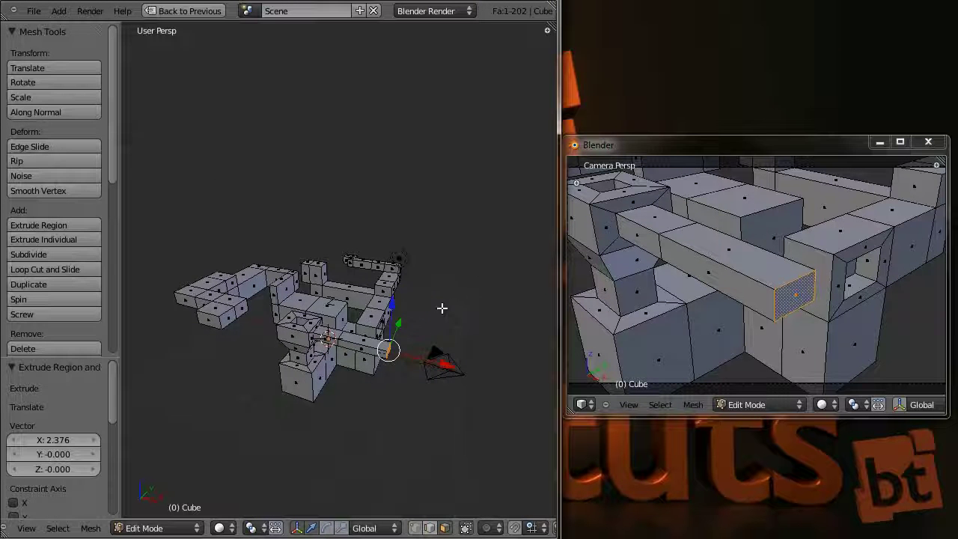
pyautogui.moveTo(442, 308); pyautogui.dragTo(431, 337, button='middle')
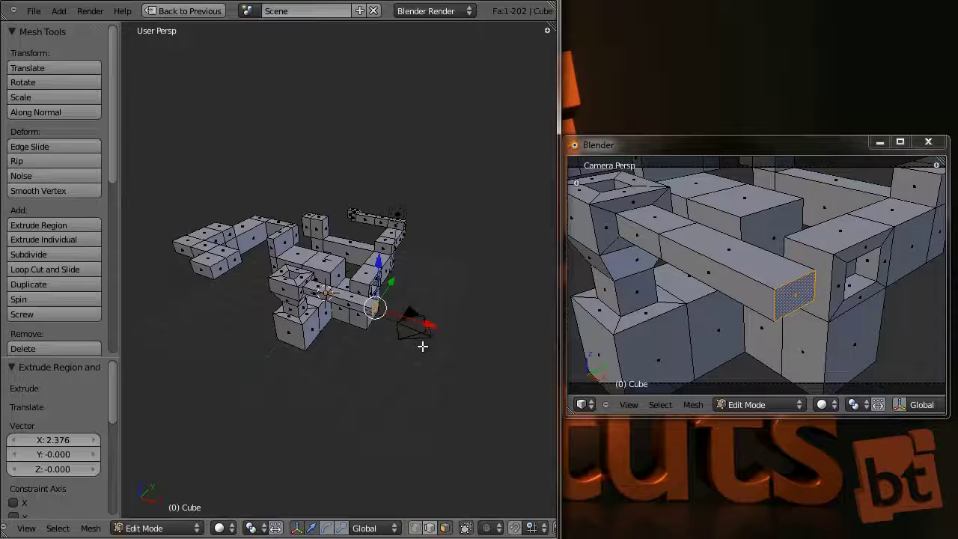
pyautogui.press('Tab')
pyautogui.rightClick(420, 334)
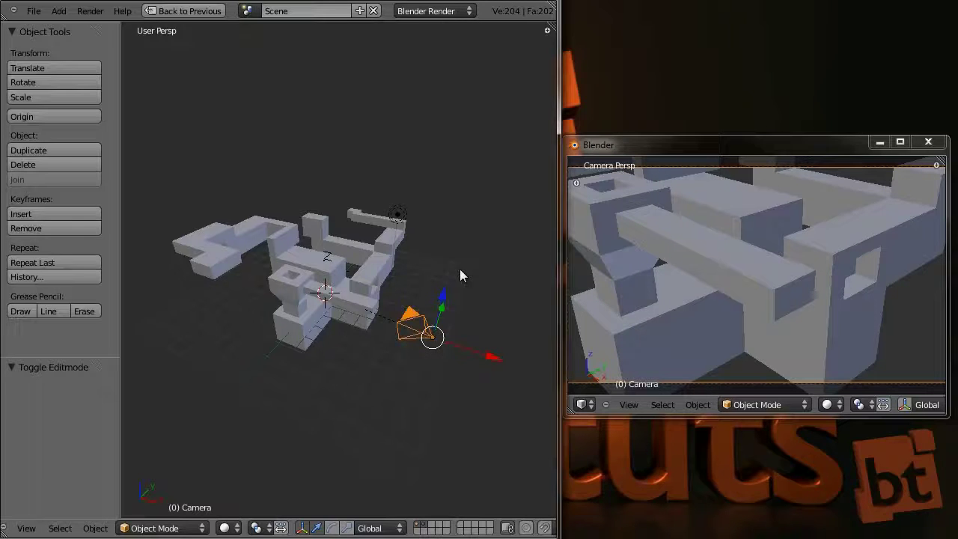
pyautogui.moveTo(442, 229); pyautogui.dragTo(439, 267, button='middle')
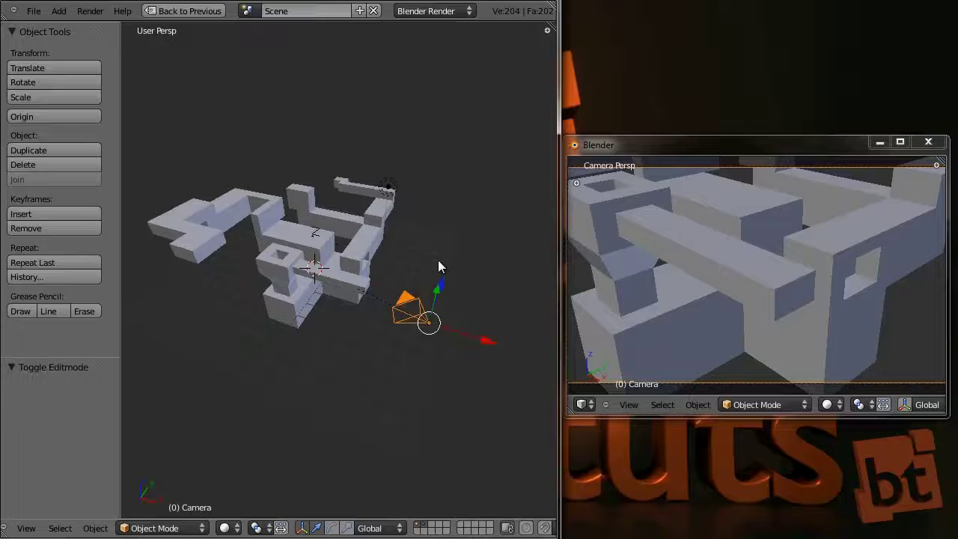